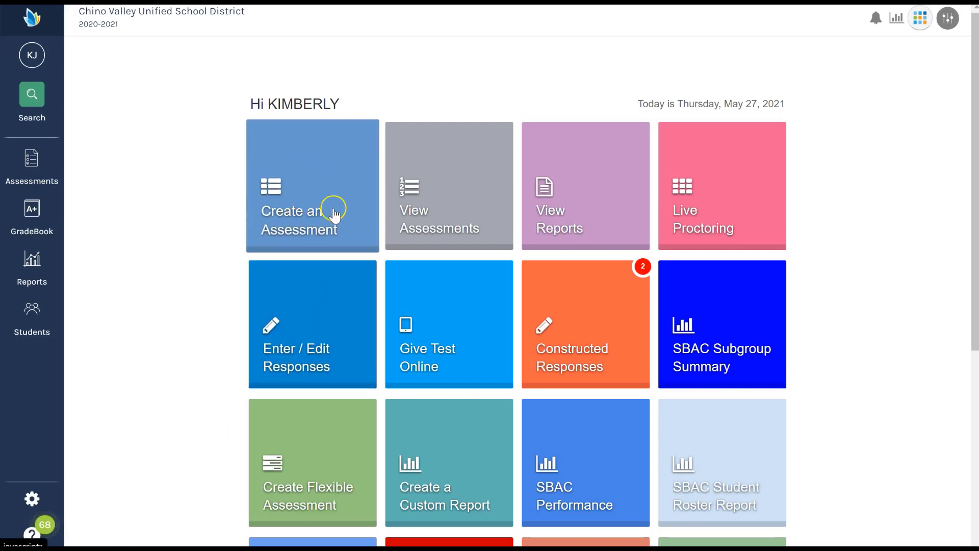
# Step: Create a new assessment with the New Item Bank type and name it "CFA ELA Tri 1 Fake"
pyautogui.click(311, 209)
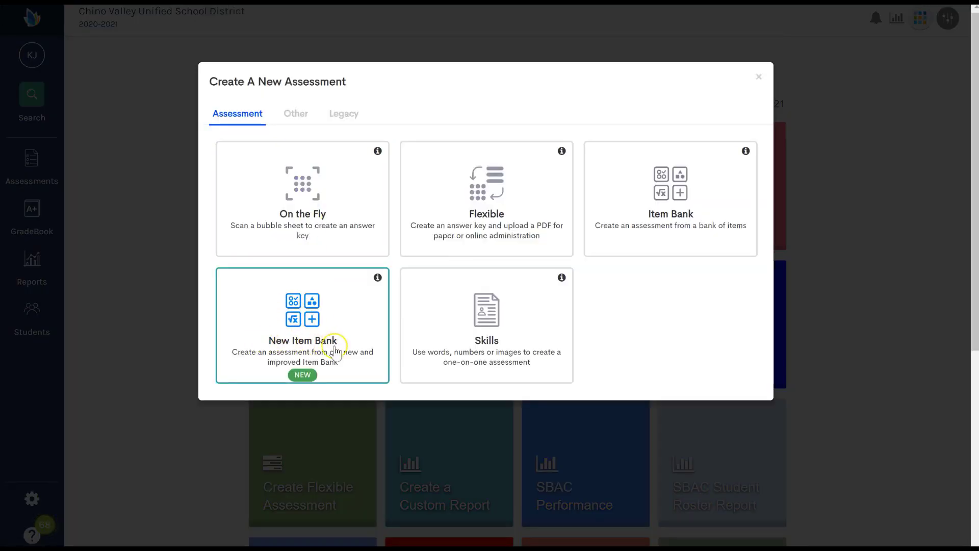
pyautogui.click(313, 324)
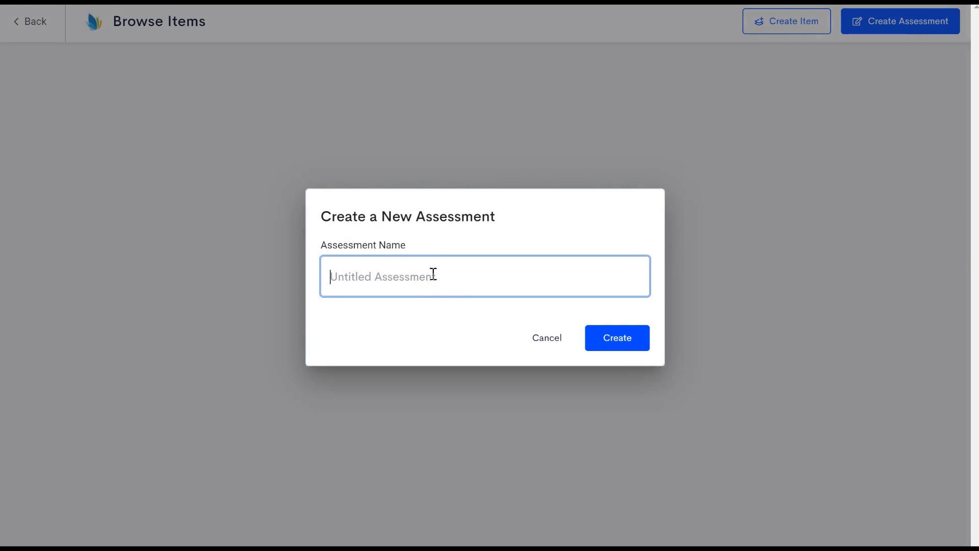
pyautogui.write('CFA ELA Tri 1 Fake')
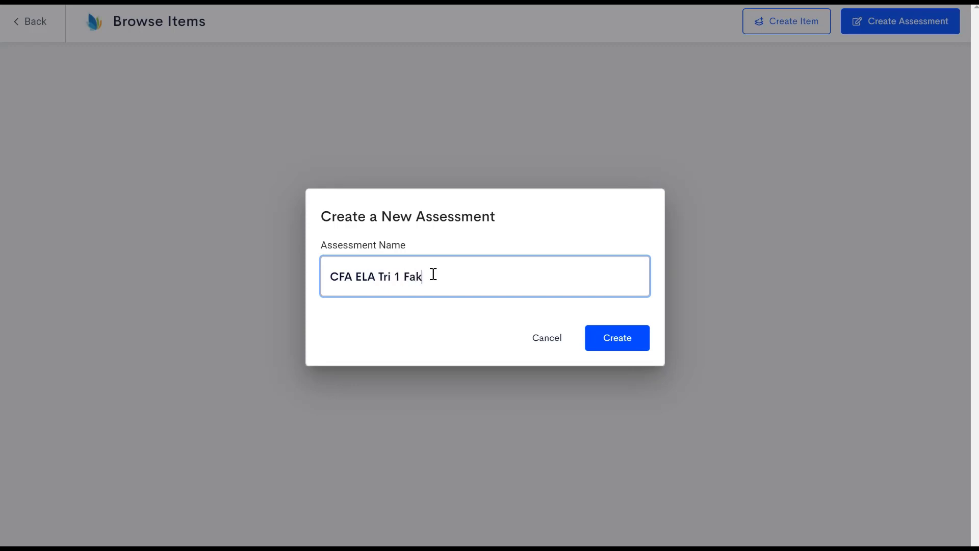
pyautogui.click(614, 337)
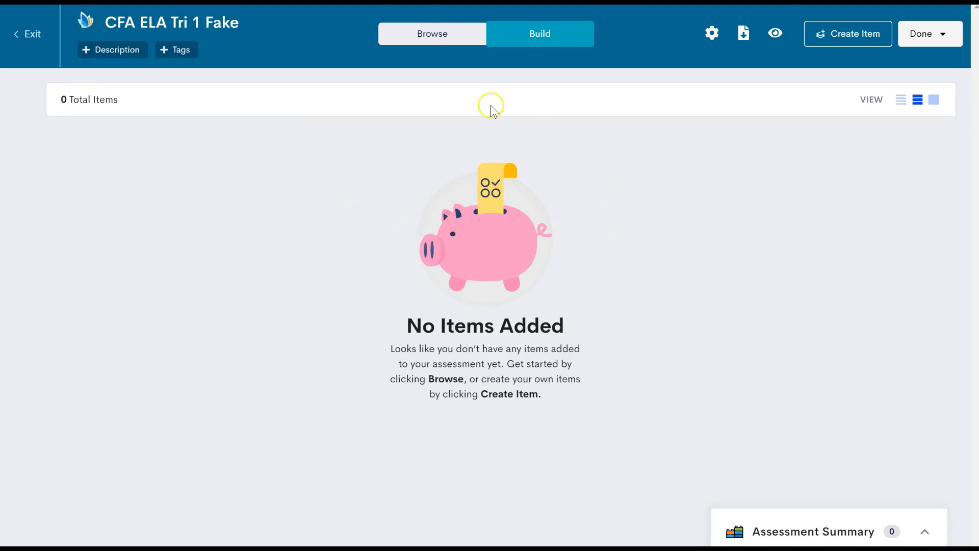
# Step: Browse the item bank and remove CCSS.ELA-Literacy.RL.9-10.4 and CCSS.ELA-Literacy.RL.9-10.6 from the selected base standards
pyautogui.click(435, 39)
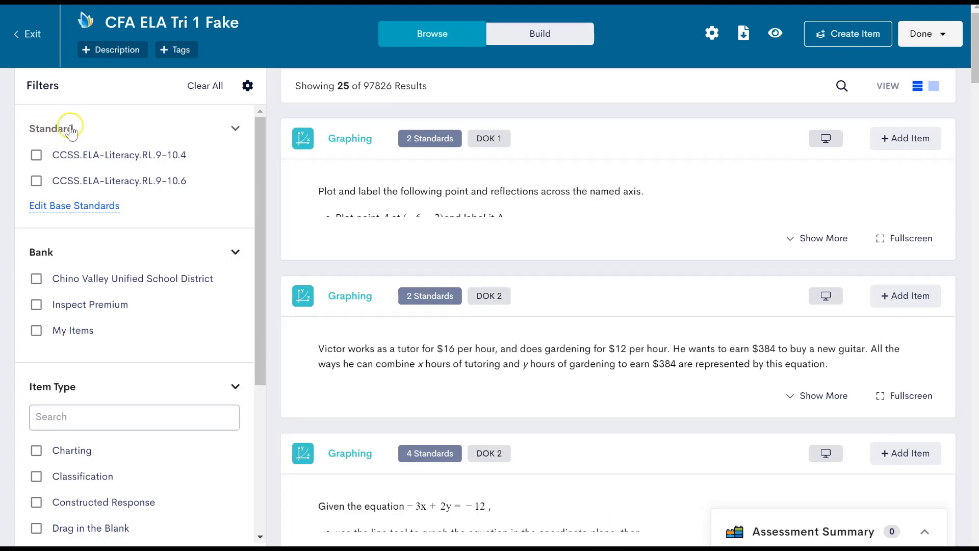
pyautogui.moveTo(146, 162)
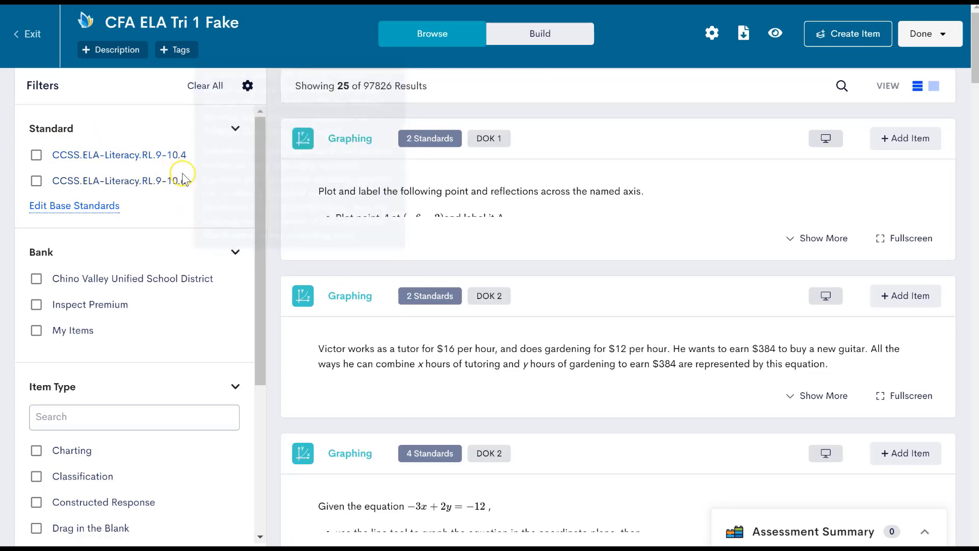
pyautogui.moveTo(179, 189)
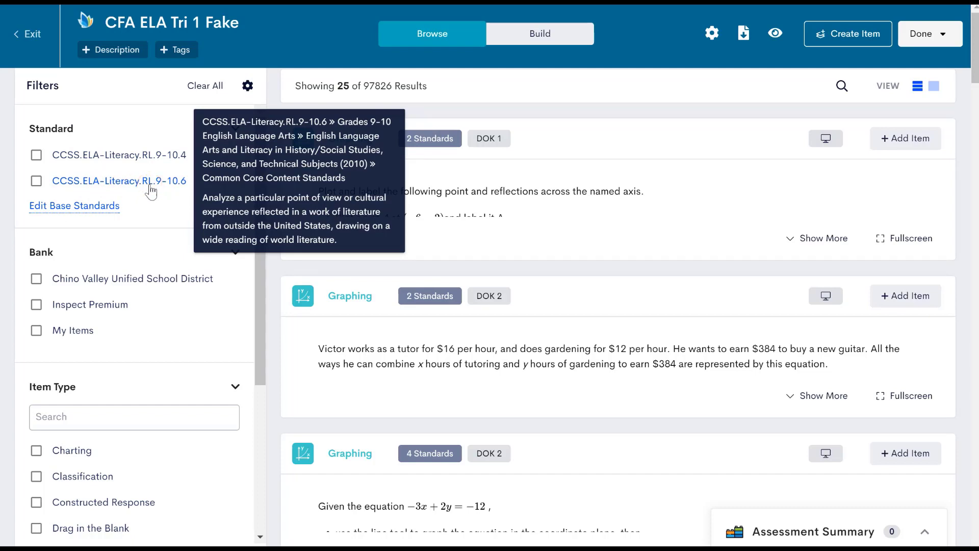
pyautogui.click(83, 206)
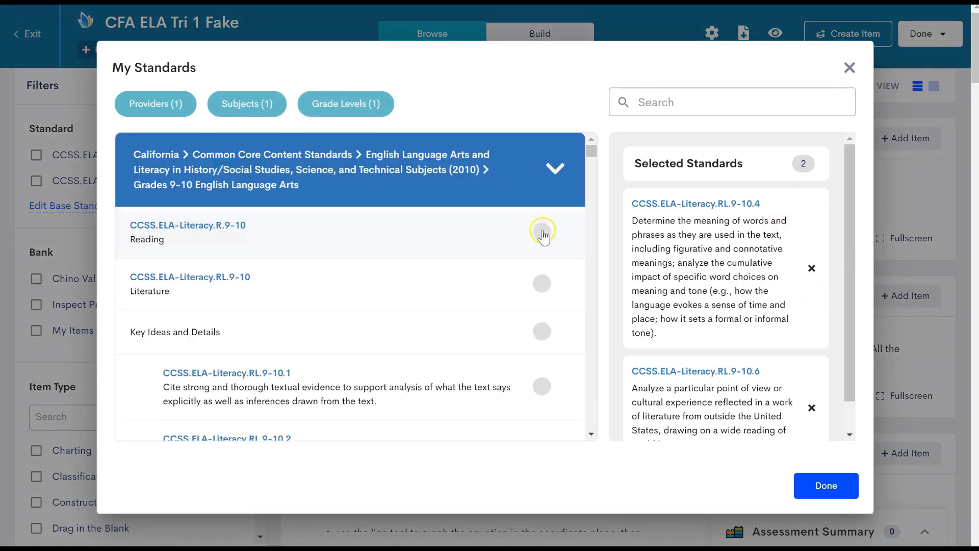
pyautogui.scroll(-8, 554, 250)
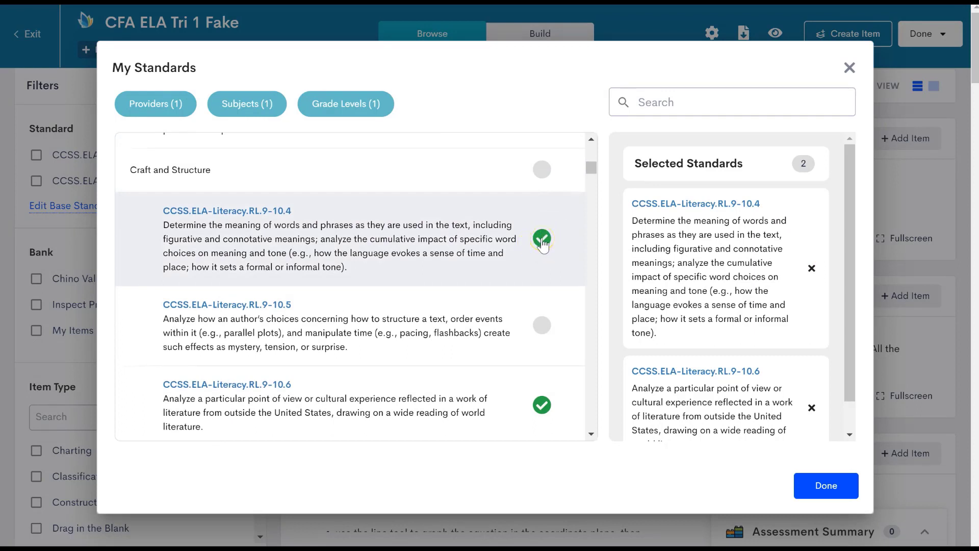
pyautogui.click(542, 239)
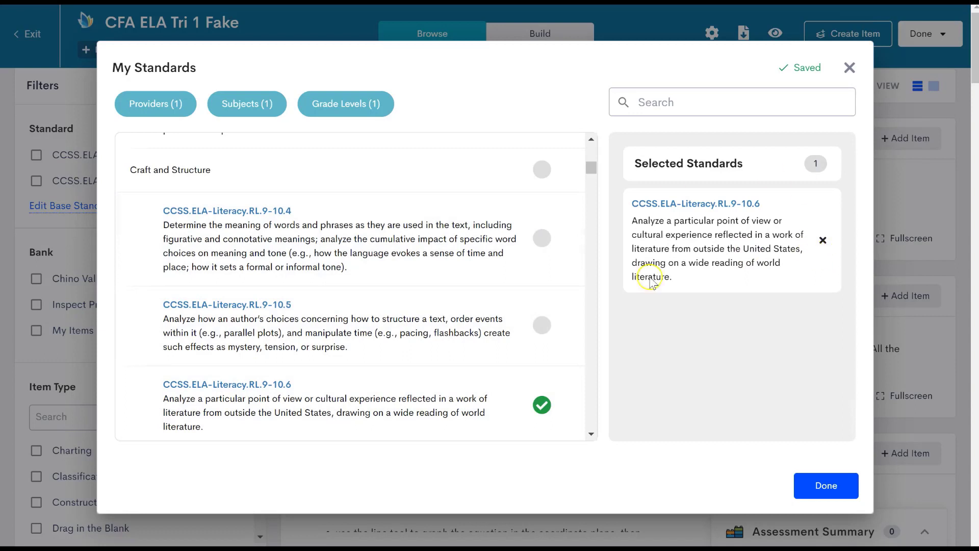
pyautogui.click(823, 240)
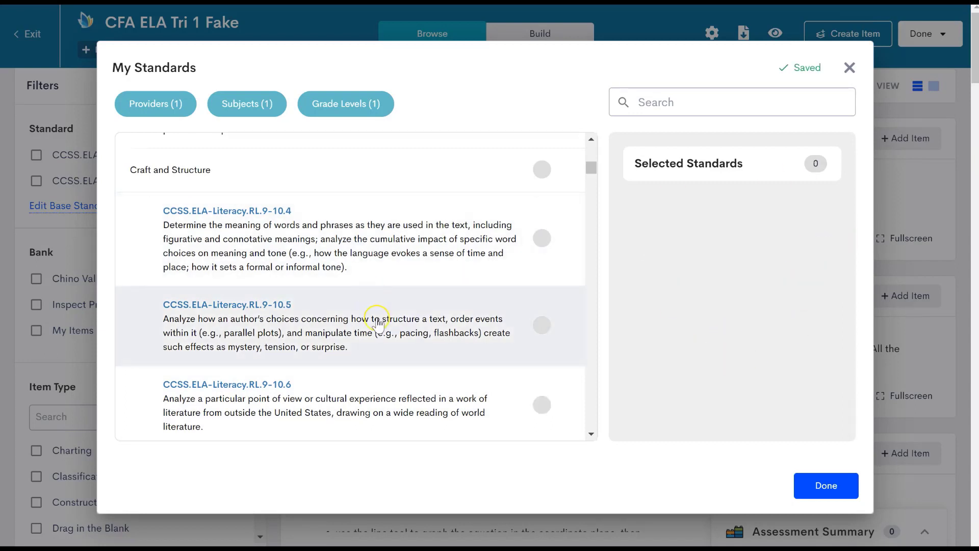
# Step: Review the provider and subject options that filter the standards list
pyautogui.scroll(5, 376, 322)
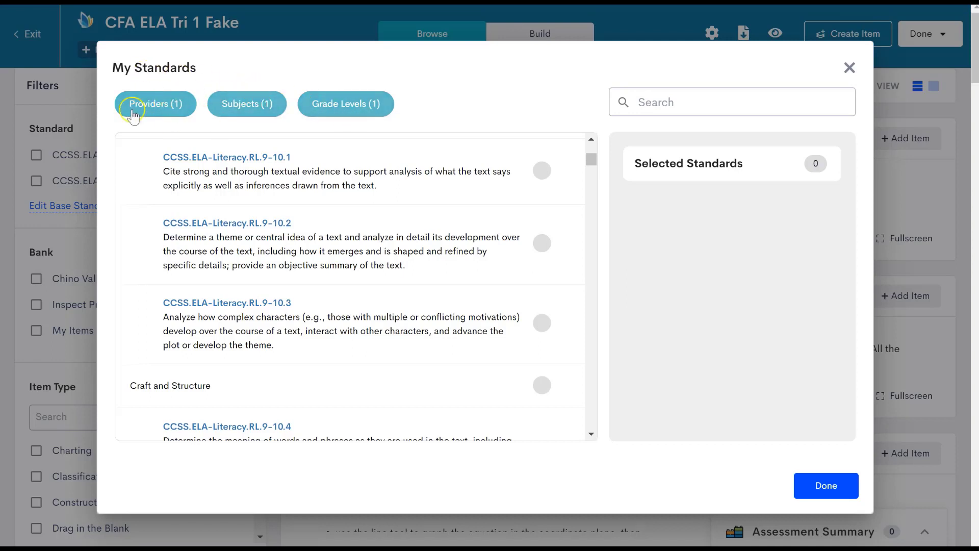
pyautogui.click(164, 102)
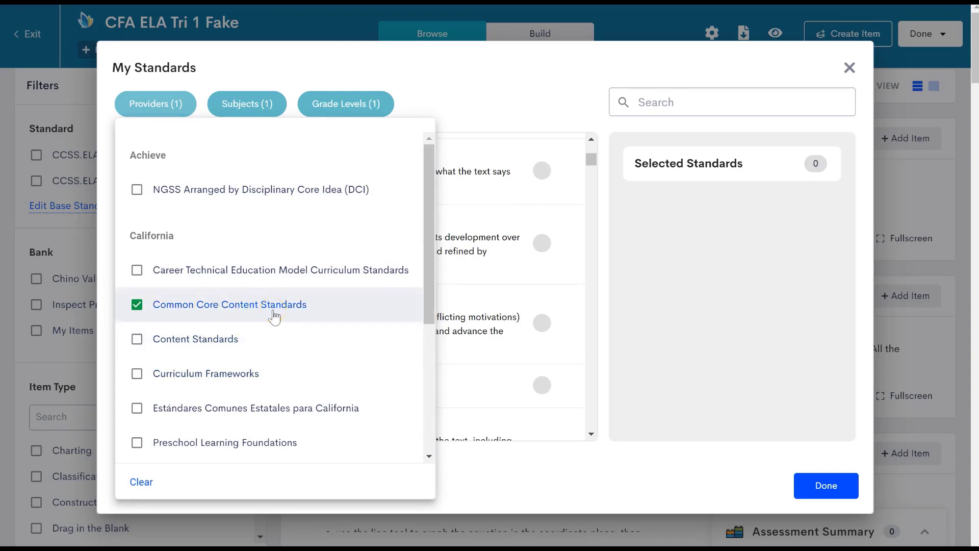
pyautogui.click(255, 106)
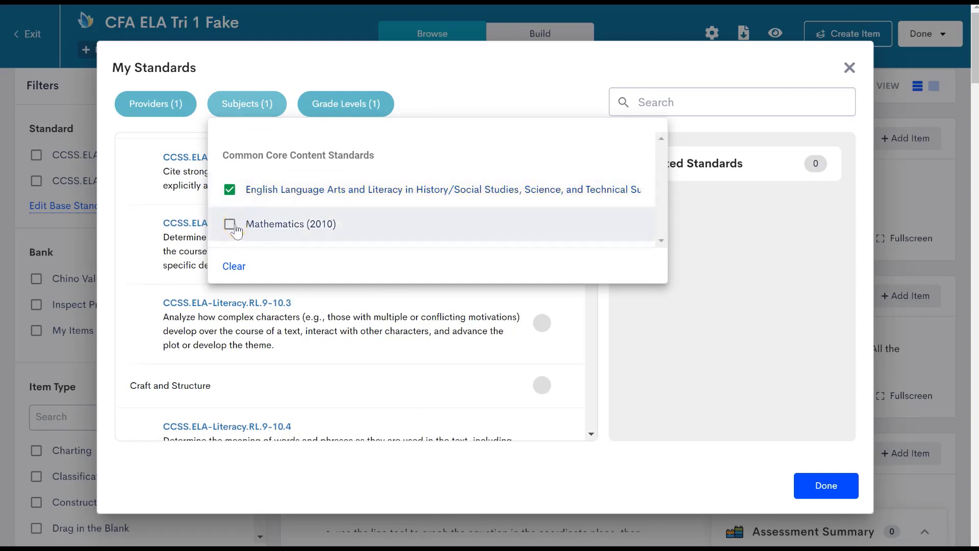
# Step: Try Grade 8 English Language Arts as the standards' grade level and restore Grades 9-10 English Language Arts
pyautogui.click(354, 104)
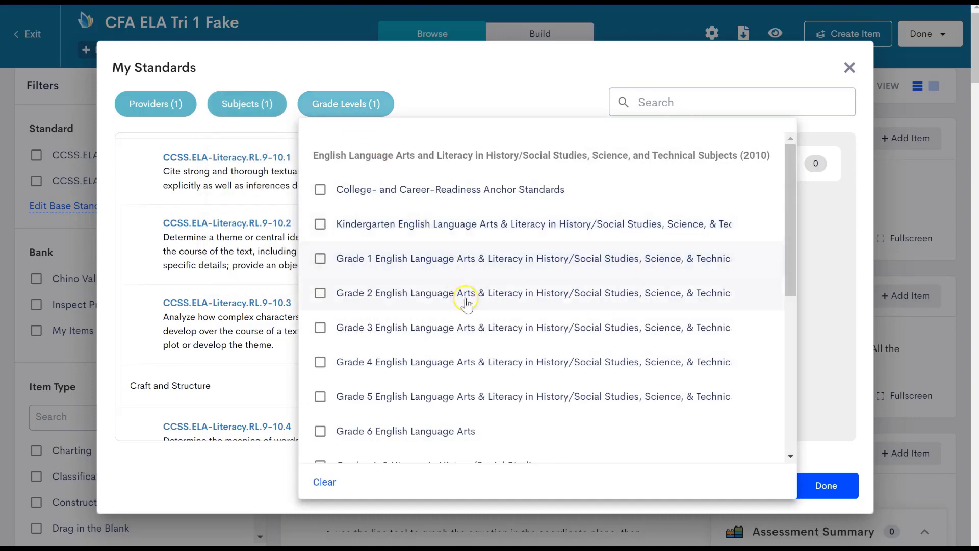
pyautogui.scroll(-3, 474, 306)
pyautogui.scroll(-3, 478, 313)
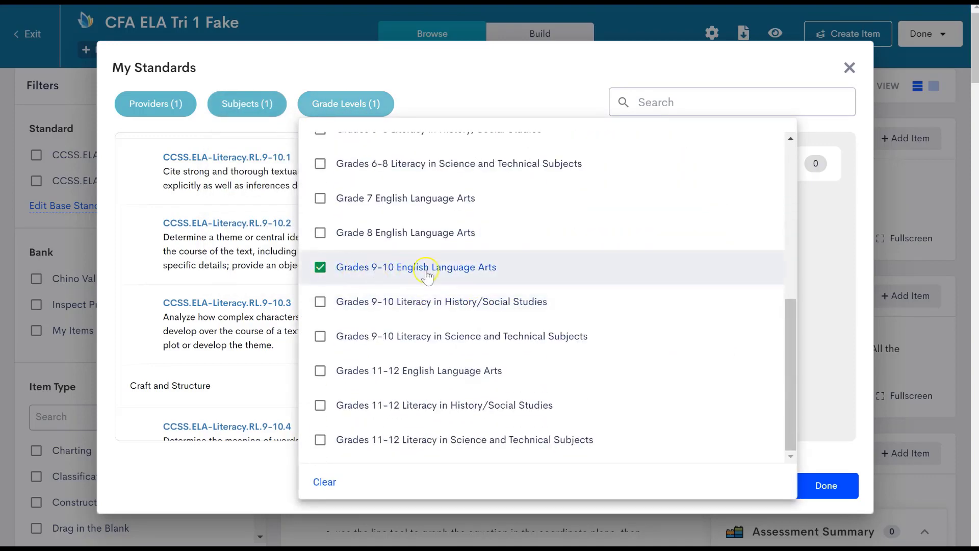
pyautogui.click(320, 232)
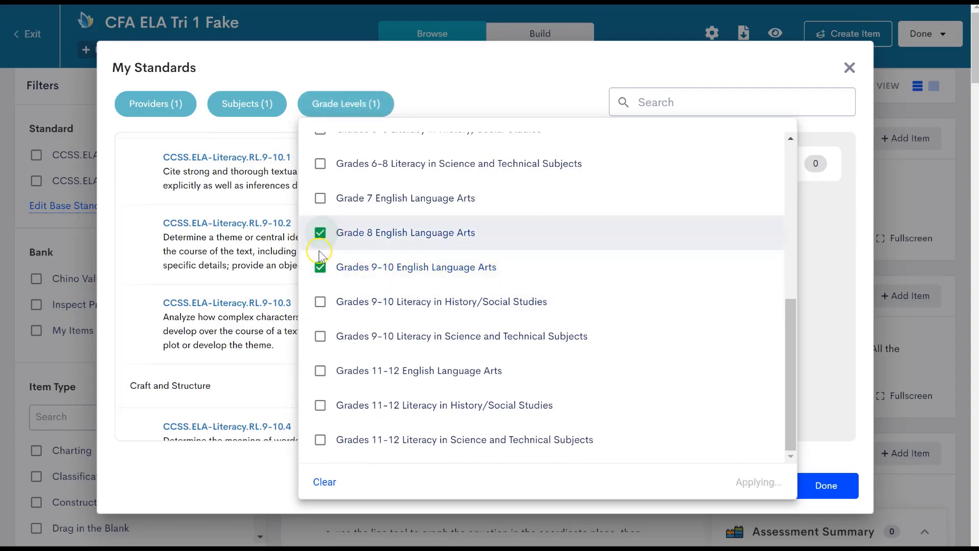
pyautogui.click(321, 267)
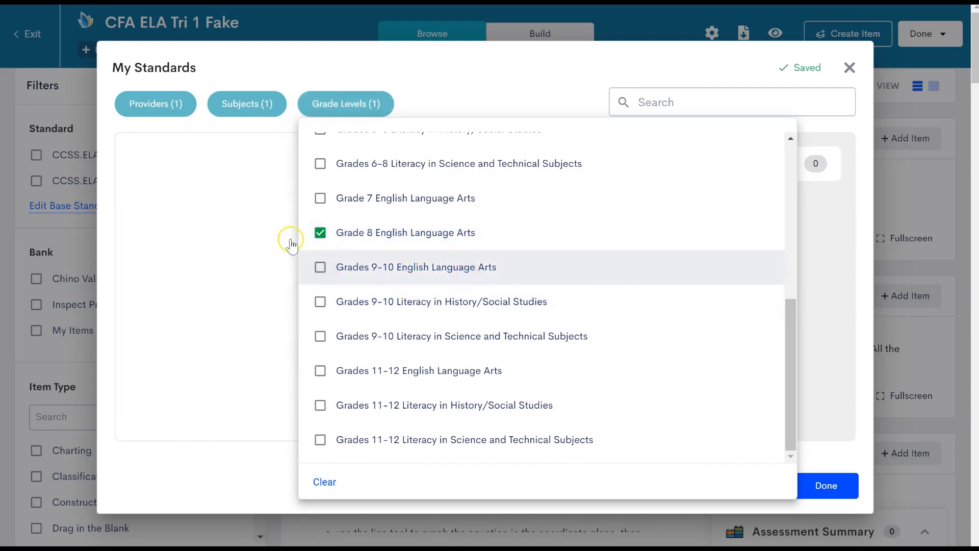
pyautogui.click(319, 233)
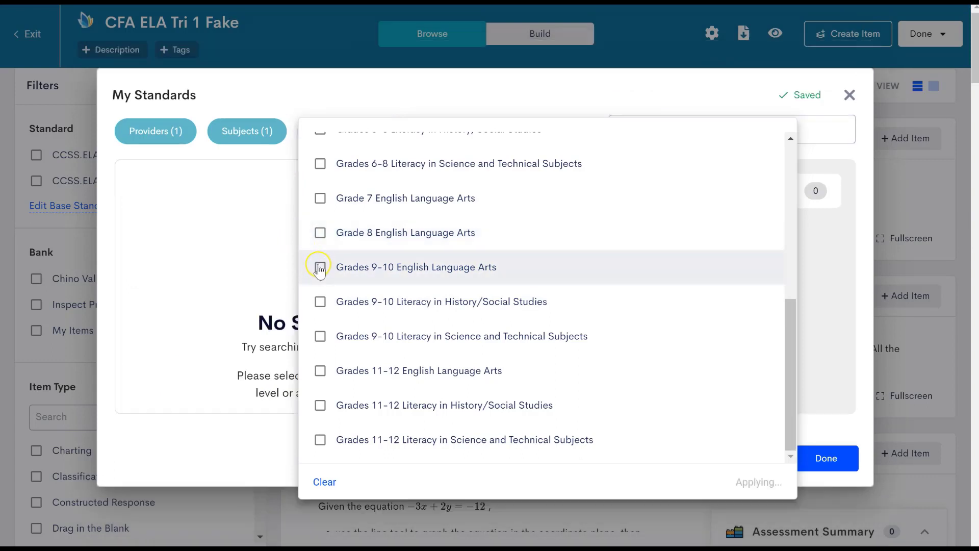
pyautogui.click(319, 268)
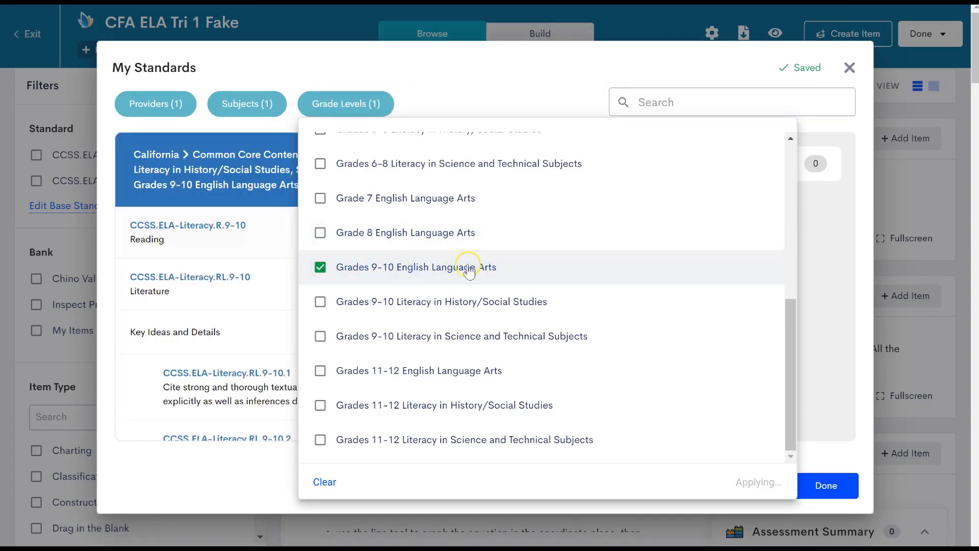
pyautogui.click(506, 87)
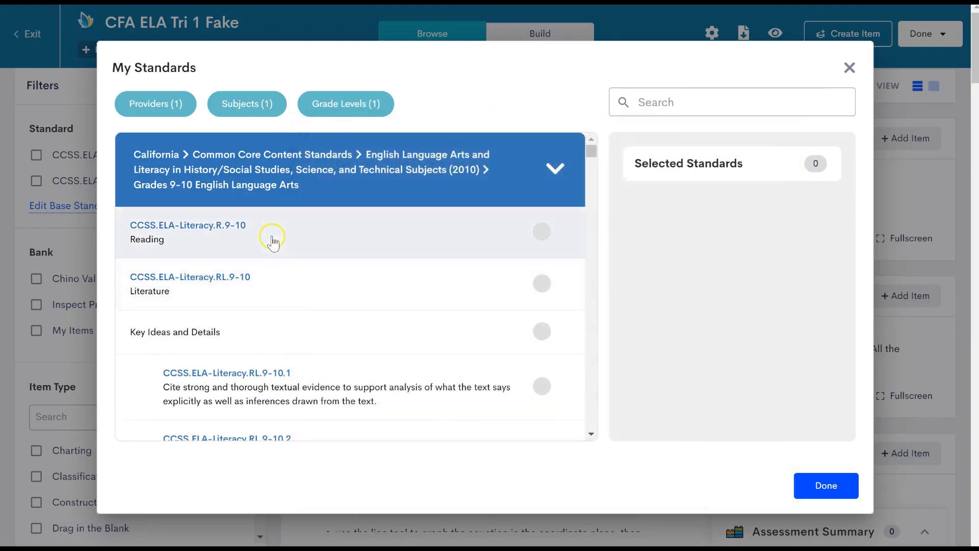
# Step: Select CCSS.ELA-Literacy.RL.9-10.2 and CCSS.ELA-Literacy.RL.9-10.5 as the base standards for filtering the items
pyautogui.scroll(-10, 301, 252)
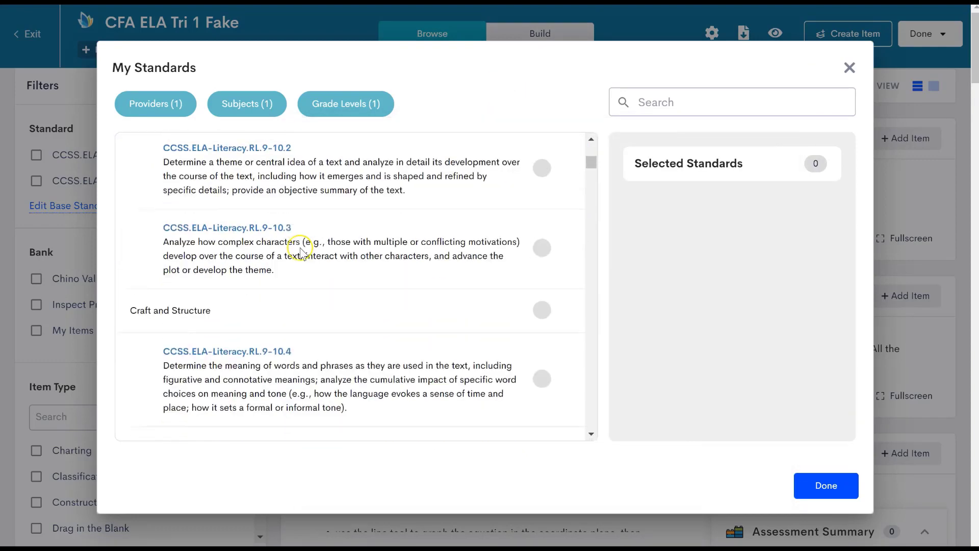
pyautogui.scroll(-12, 302, 254)
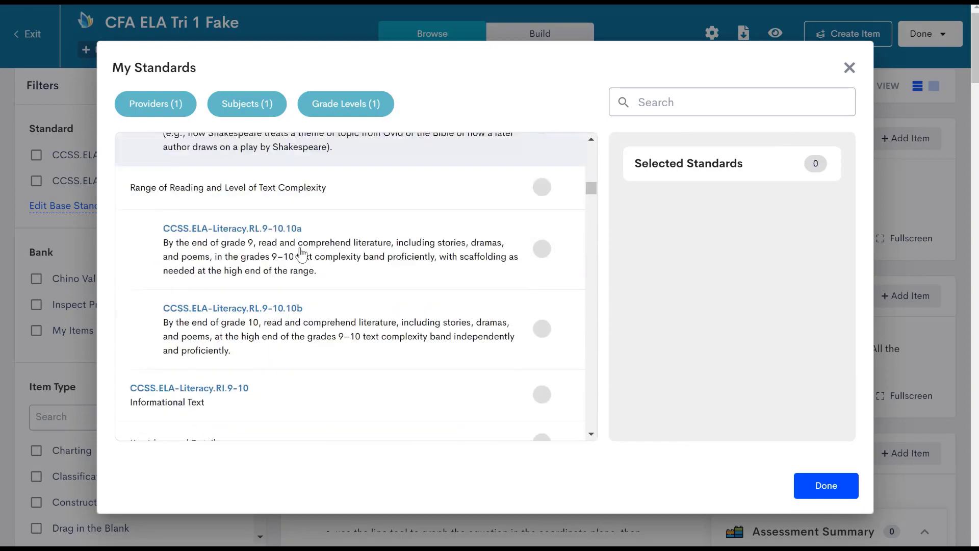
pyautogui.scroll(-12, 302, 254)
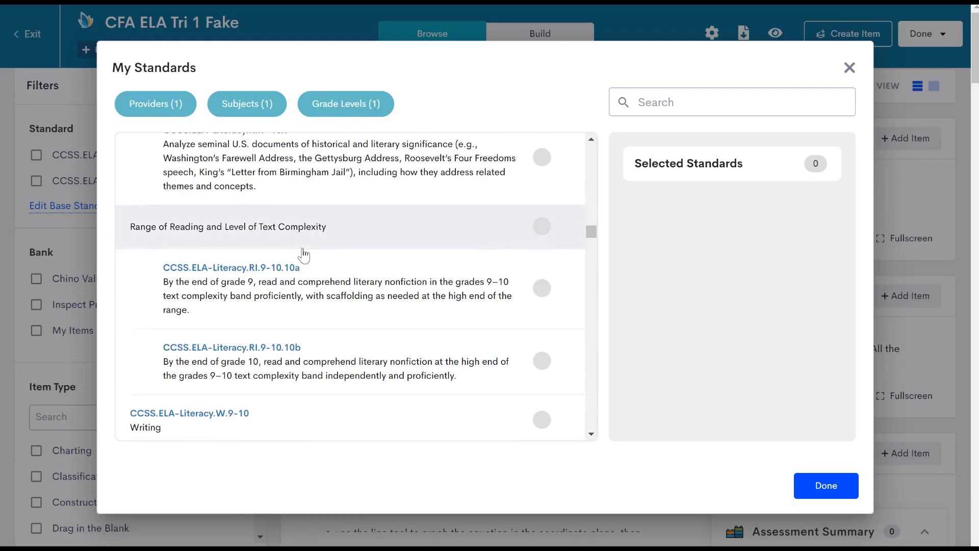
pyautogui.scroll(12, 423, 323)
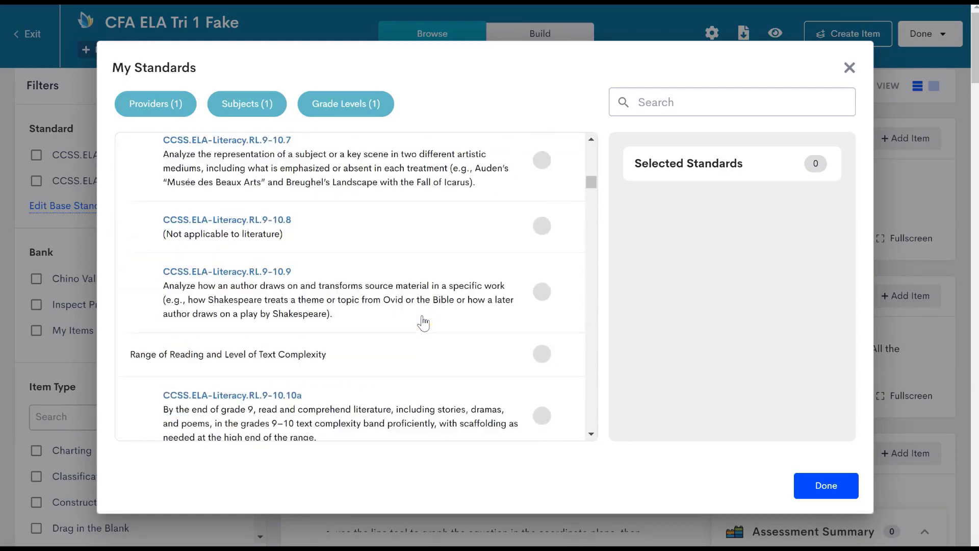
pyautogui.scroll(9, 424, 323)
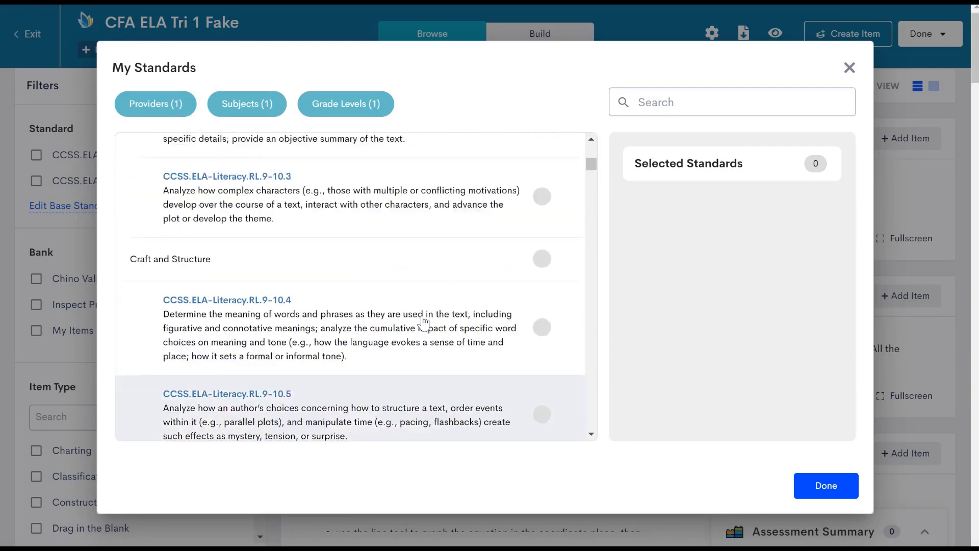
pyautogui.scroll(6, 423, 321)
pyautogui.scroll(-1, 423, 321)
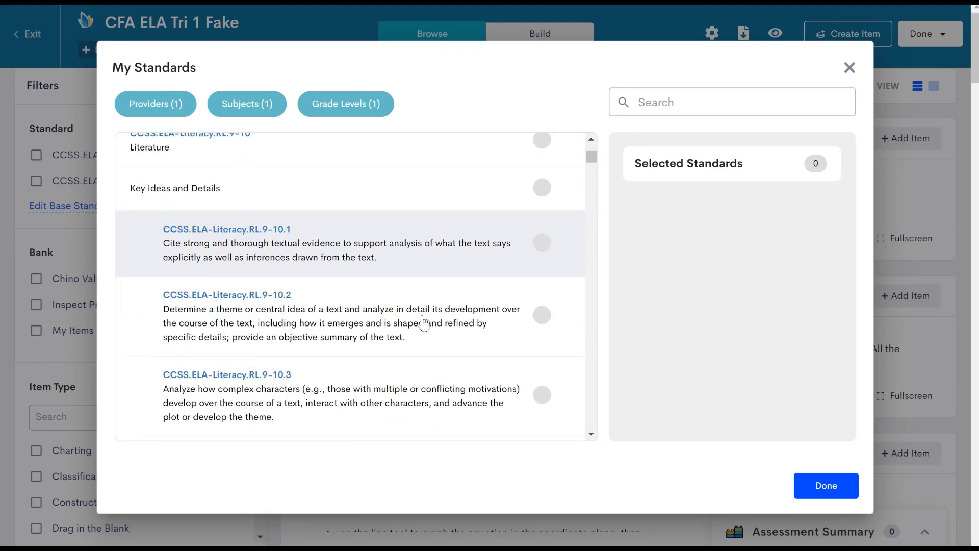
pyautogui.click(542, 317)
pyautogui.scroll(-1, 456, 321)
pyautogui.scroll(-2, 459, 324)
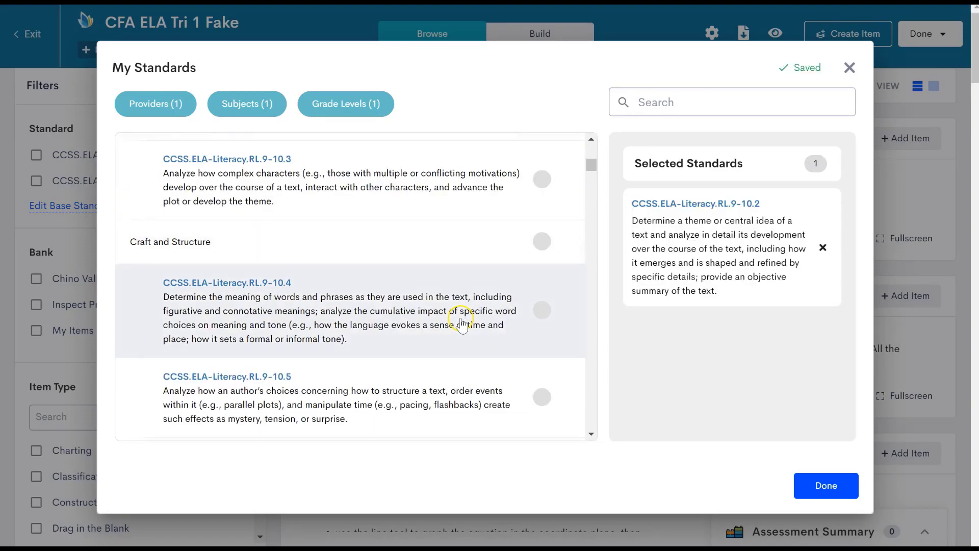
pyautogui.click(542, 397)
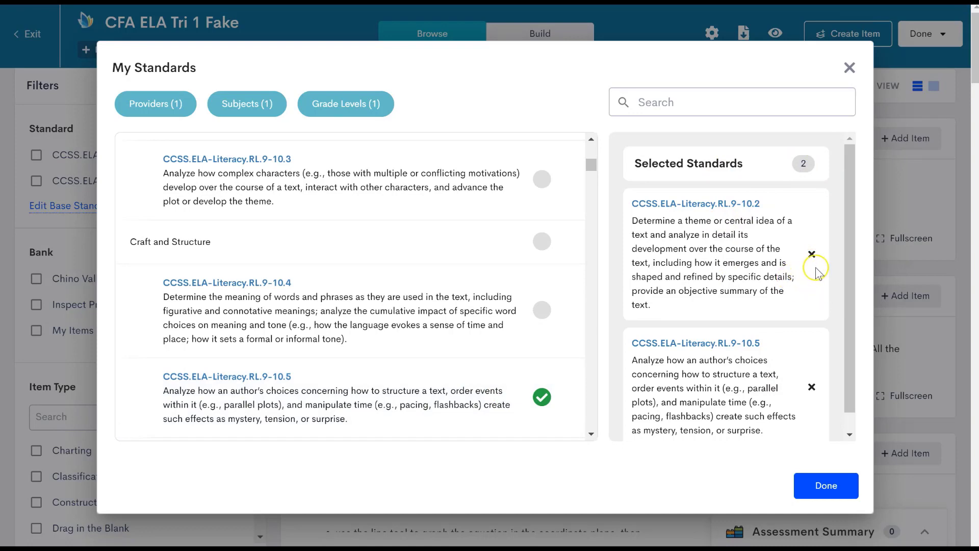
pyautogui.click(825, 486)
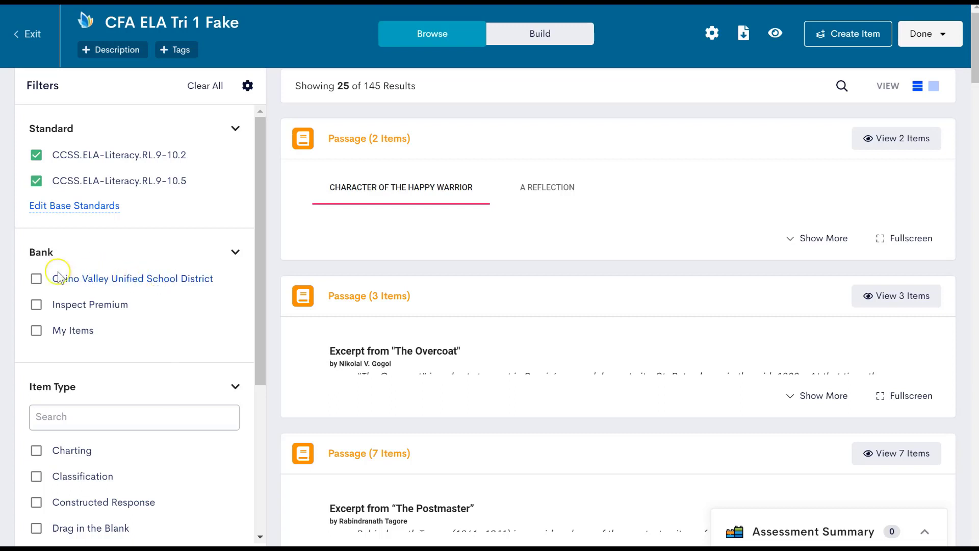
# Step: Limit the items to the Inspect Premium bank and expand the full list of item types in the filters
pyautogui.click(37, 305)
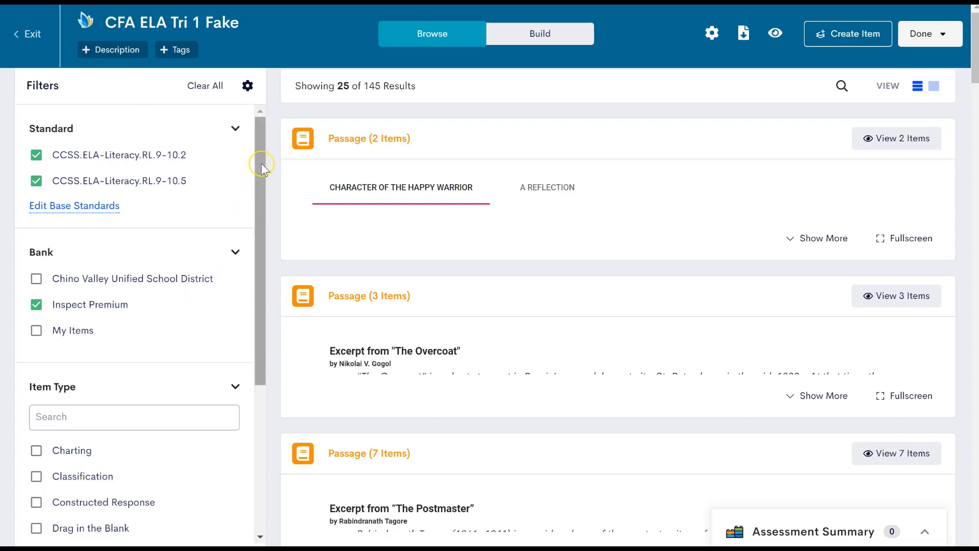
pyautogui.moveTo(261, 165); pyautogui.dragTo(259, 301)
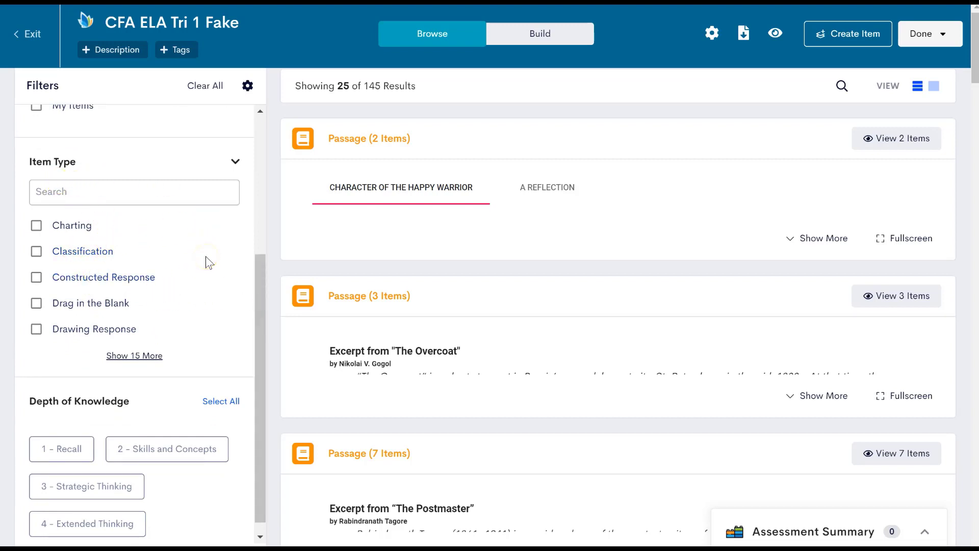
pyautogui.click(152, 359)
pyautogui.scroll(-7, 219, 301)
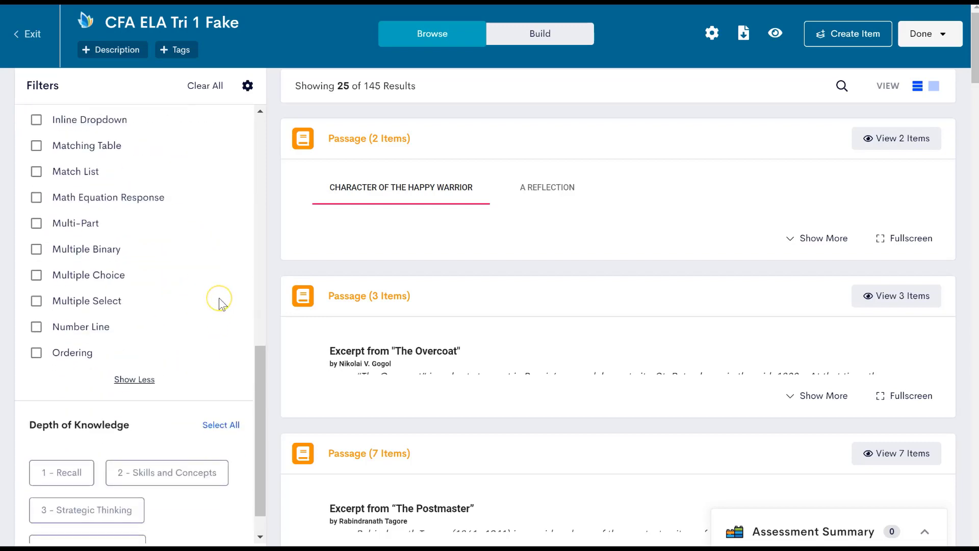
pyautogui.scroll(9, 219, 300)
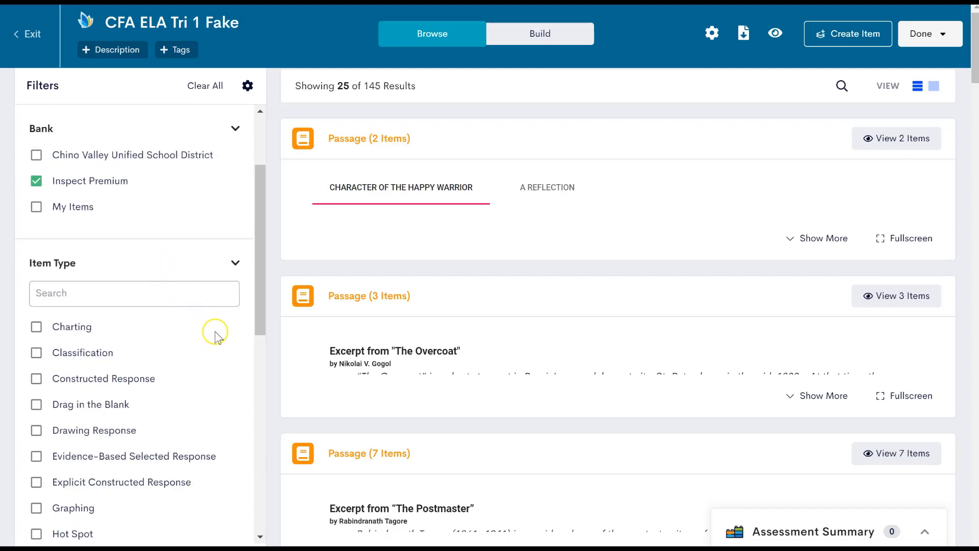
pyautogui.scroll(-10, 210, 341)
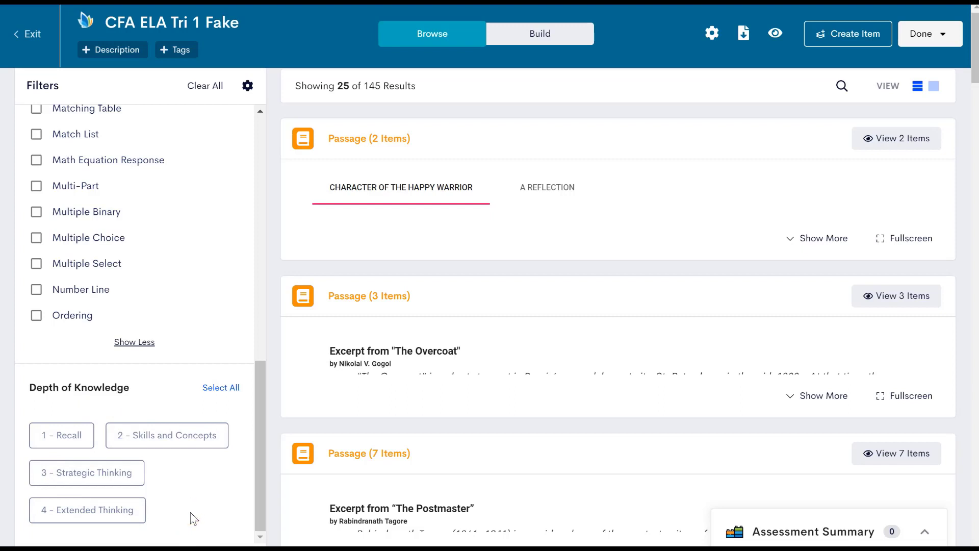
# Step: Look through the filtered list of passages matching the selected standards and bank
pyautogui.moveTo(262, 470); pyautogui.dragTo(275, 185)
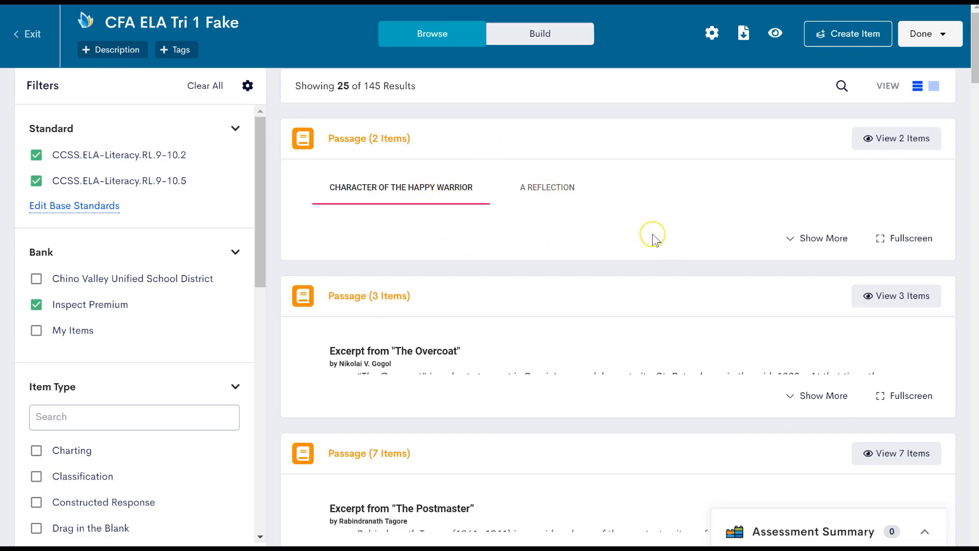
pyautogui.scroll(-15, 652, 235)
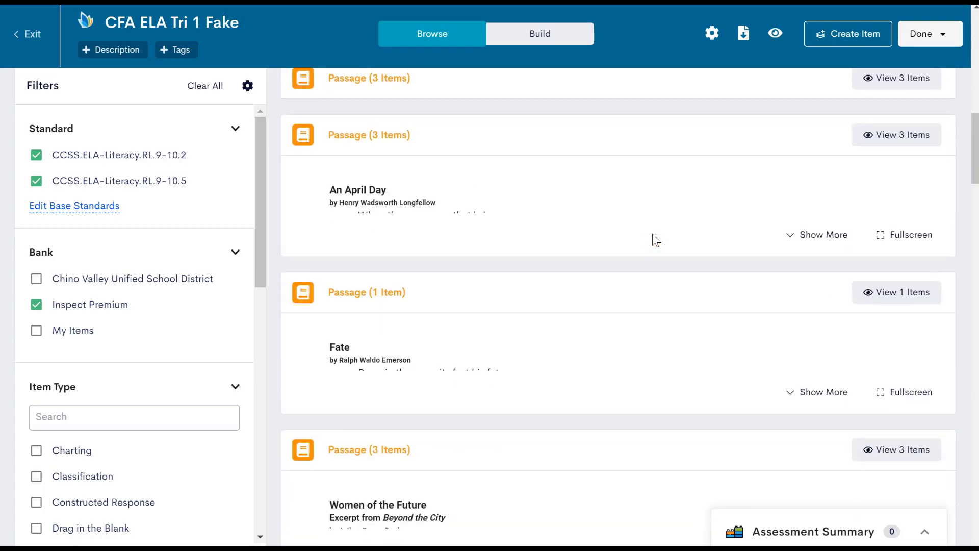
pyautogui.scroll(-18, 653, 235)
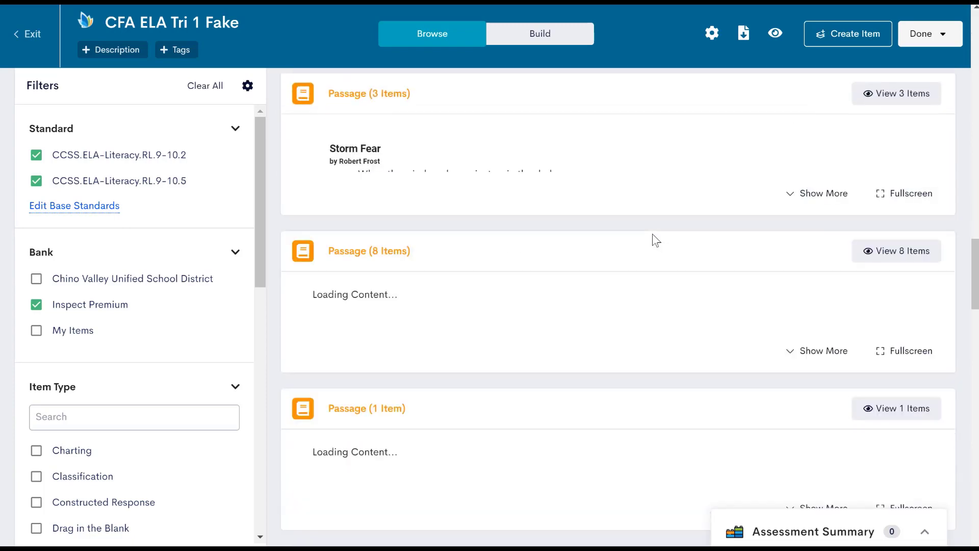
pyautogui.scroll(20, 653, 233)
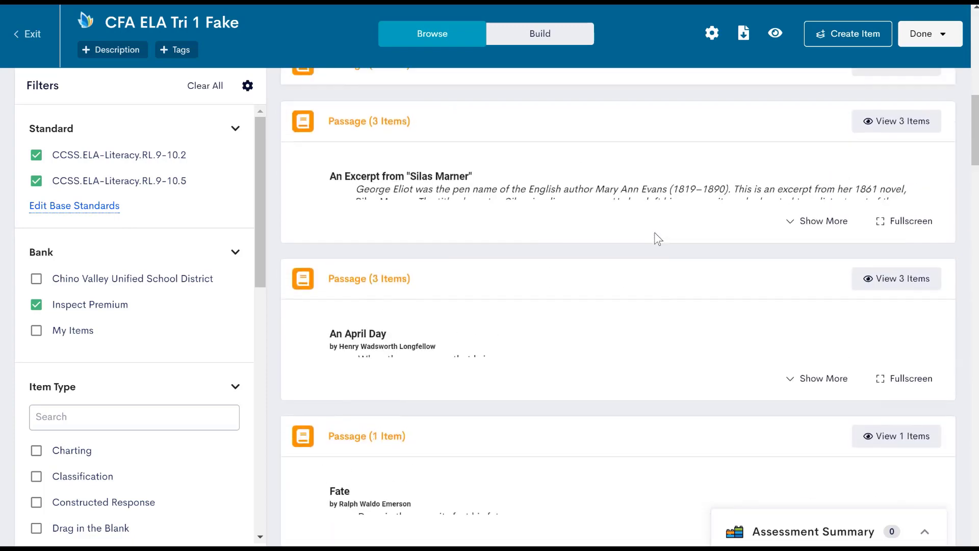
pyautogui.scroll(15, 654, 232)
pyautogui.click(609, 265)
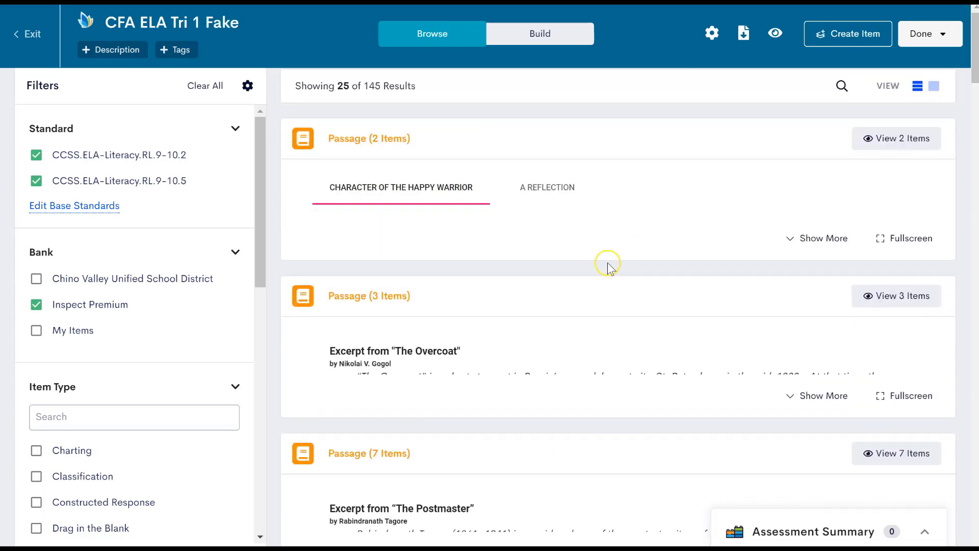
pyautogui.click(521, 353)
# Step: Open the items of the "Character of the Happy Warrior" passage and check the Evidence-Based Selected Response item's standards, depth of knowledge and delivery format
pyautogui.click(888, 140)
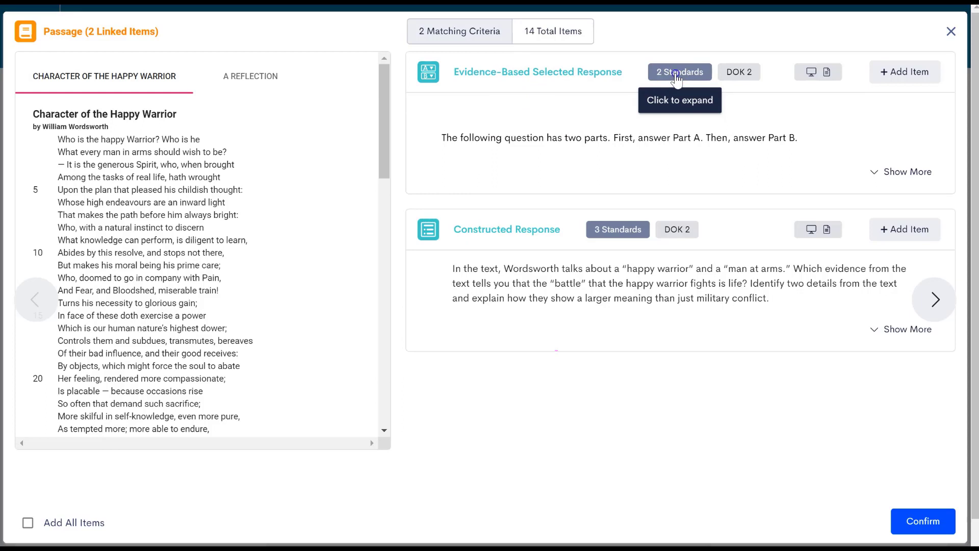
pyautogui.click(676, 76)
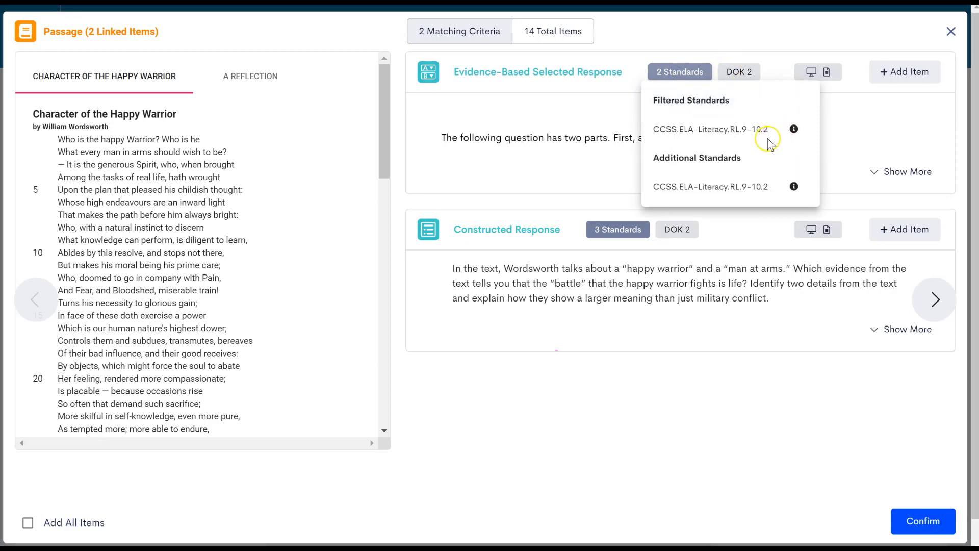
pyautogui.click(593, 99)
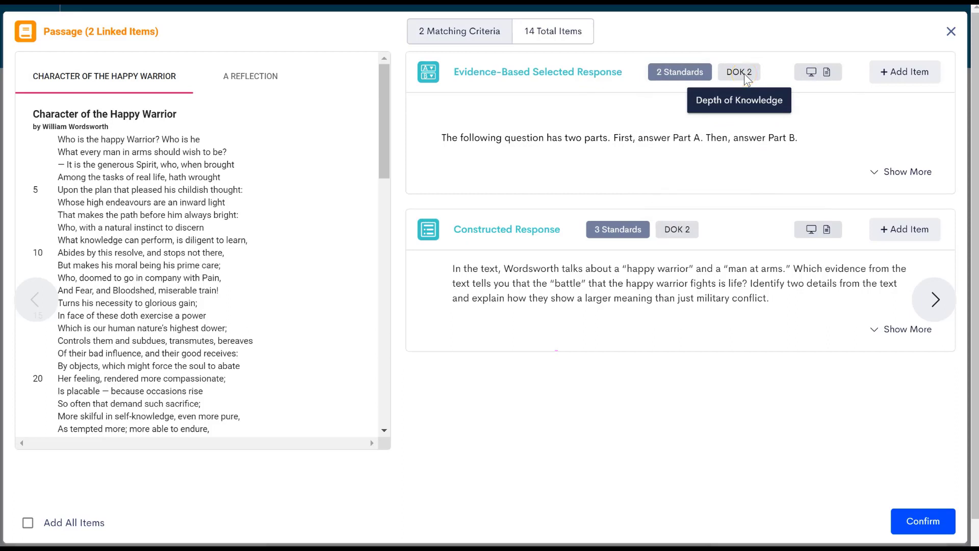
pyautogui.click(810, 74)
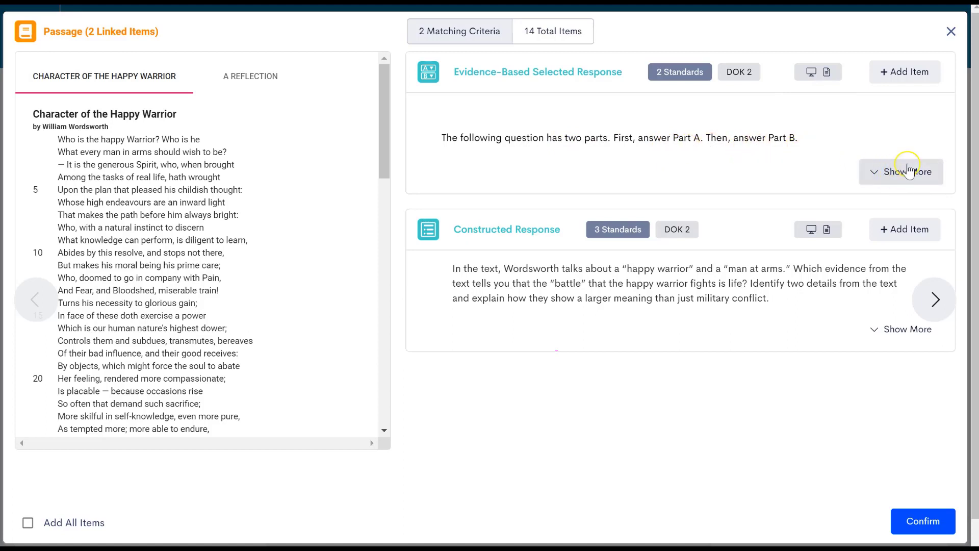
# Step: Review the full Evidence-Based Selected Response question for "Character of the Happy Warrior" and add it to the assessment
pyautogui.click(905, 170)
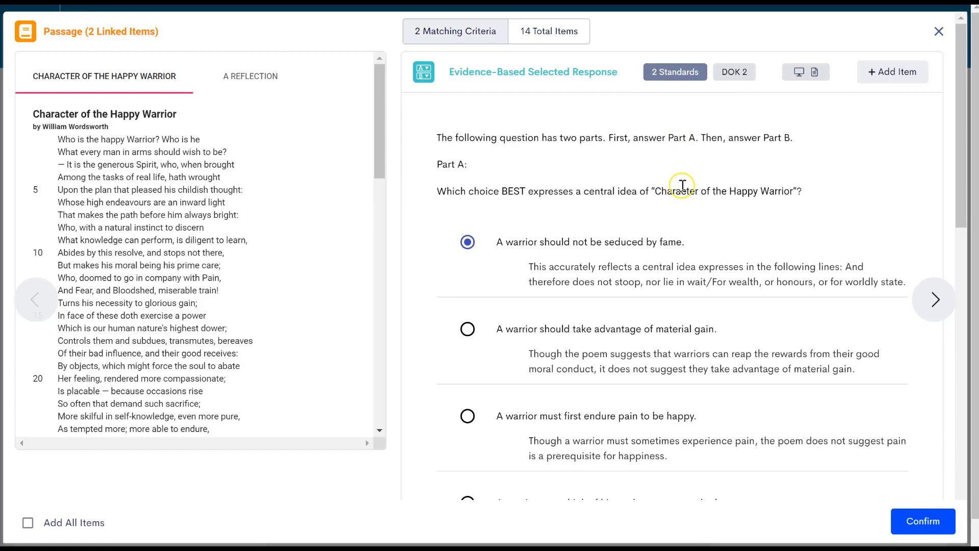
pyautogui.scroll(-5, 686, 187)
pyautogui.scroll(-8, 689, 188)
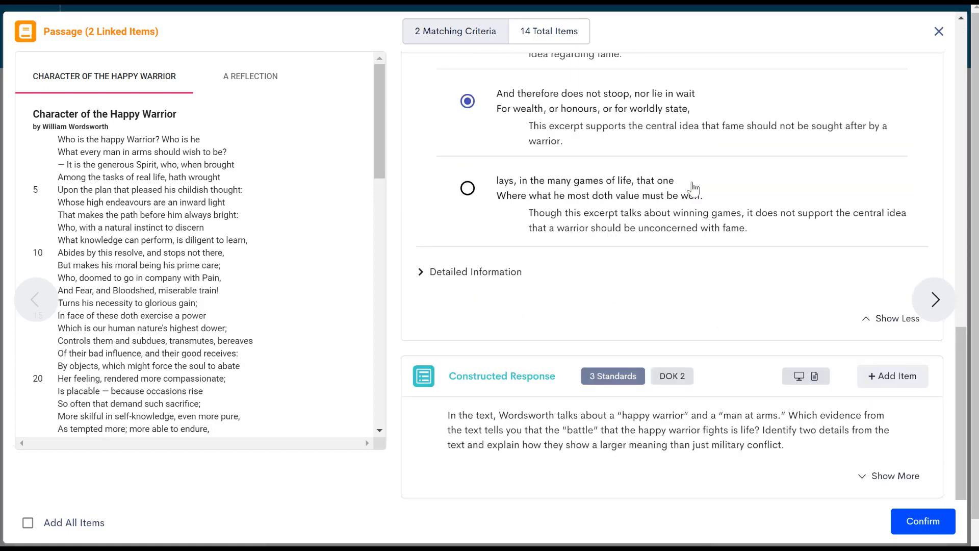
pyautogui.scroll(12, 693, 188)
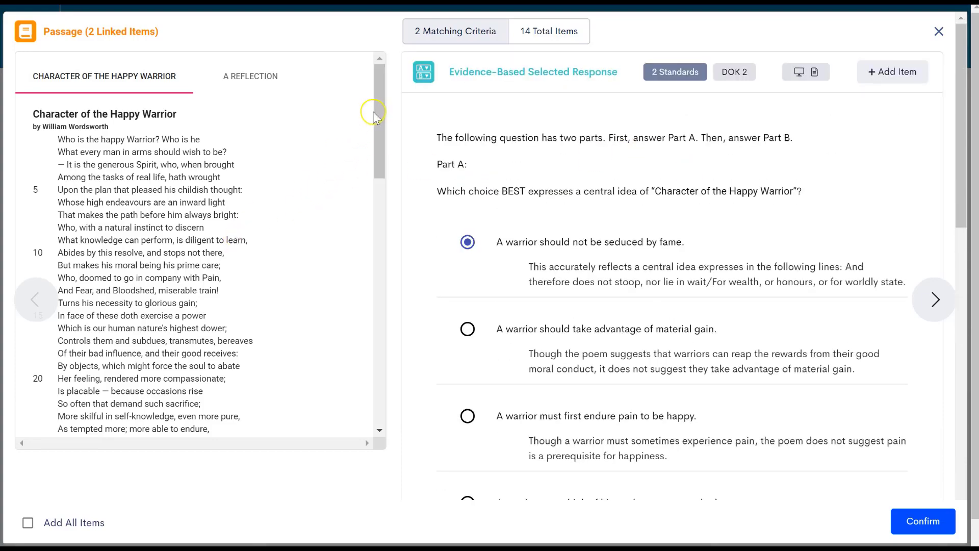
pyautogui.moveTo(382, 119); pyautogui.dragTo(378, 62)
pyautogui.click(895, 80)
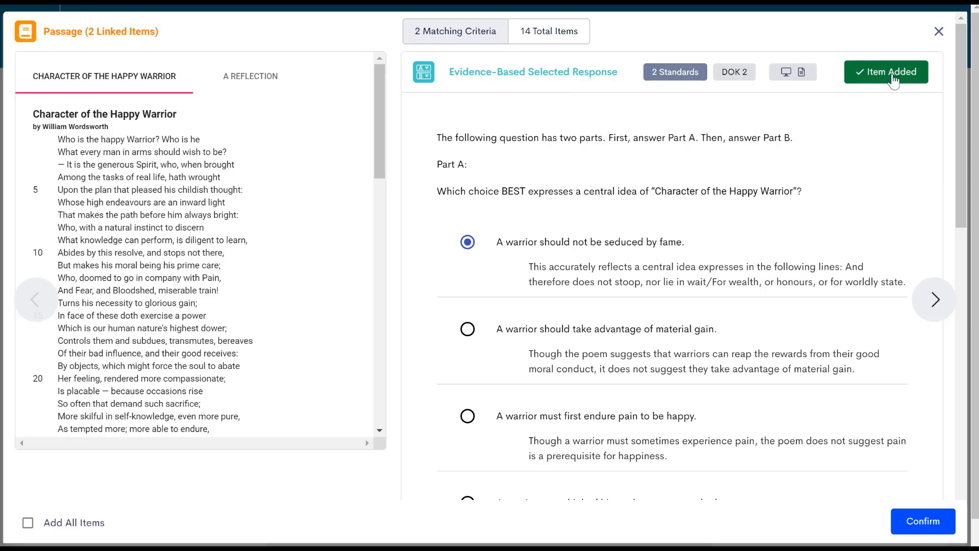
# Step: Look over the remaining Constructed Response item and move on to the passage Excerpt from "The Overcoat"
pyautogui.scroll(-5, 889, 286)
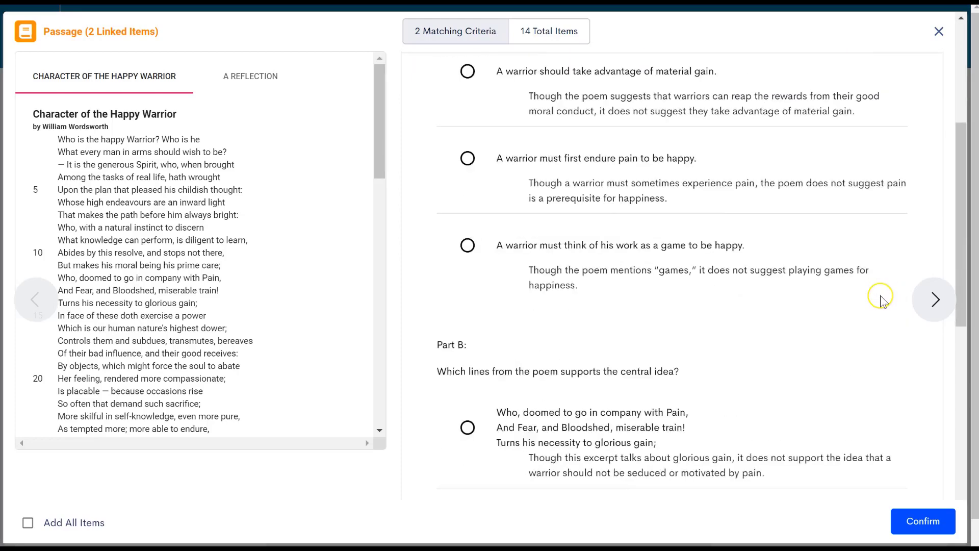
pyautogui.scroll(-10, 881, 298)
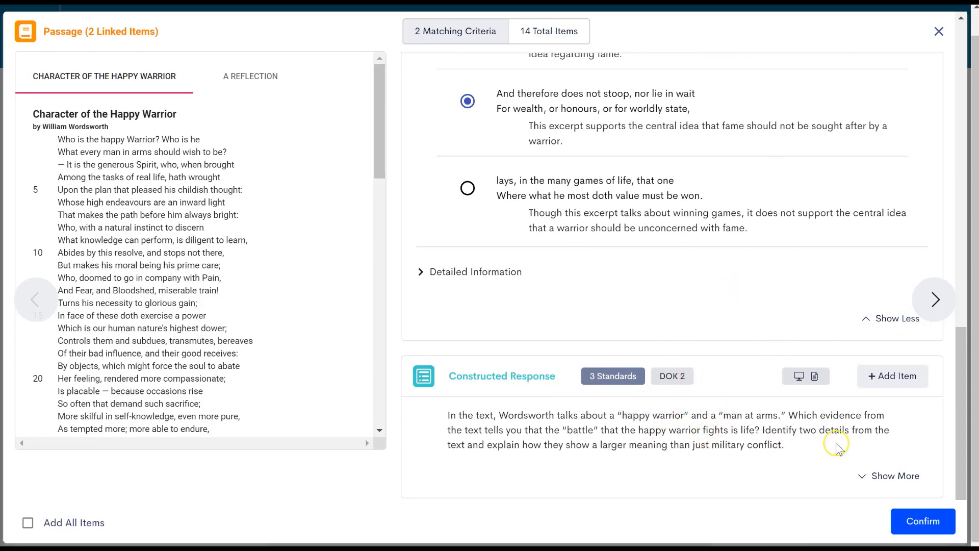
pyautogui.click(936, 299)
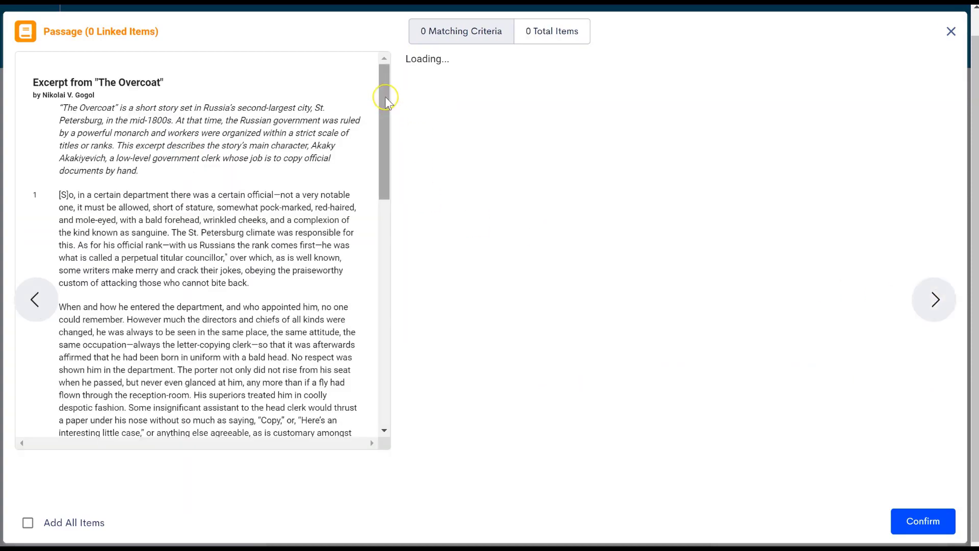
pyautogui.moveTo(385, 97); pyautogui.dragTo(386, 49)
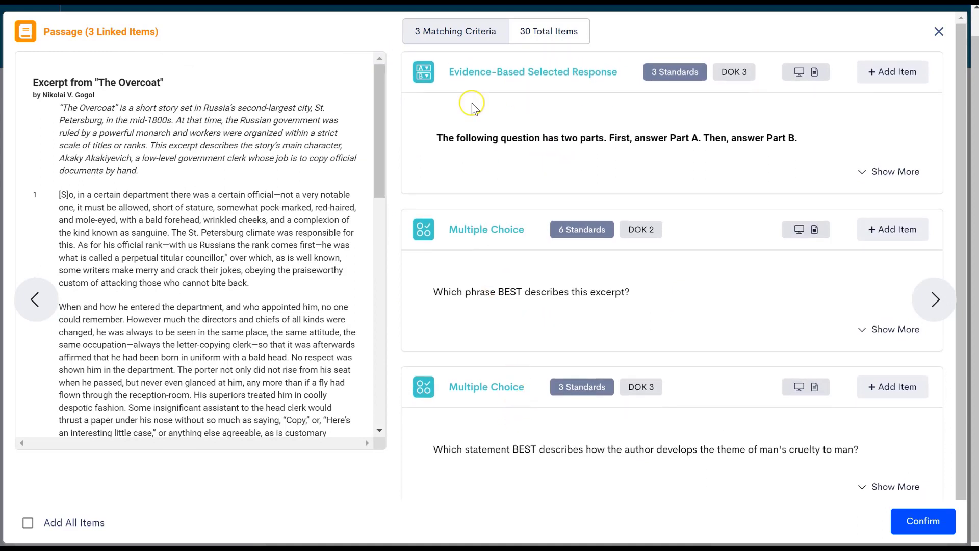
# Step: Check the standards and full question of the Evidence-Based Selected Response item for "The Overcoat" and add it to the assessment
pyautogui.click(681, 75)
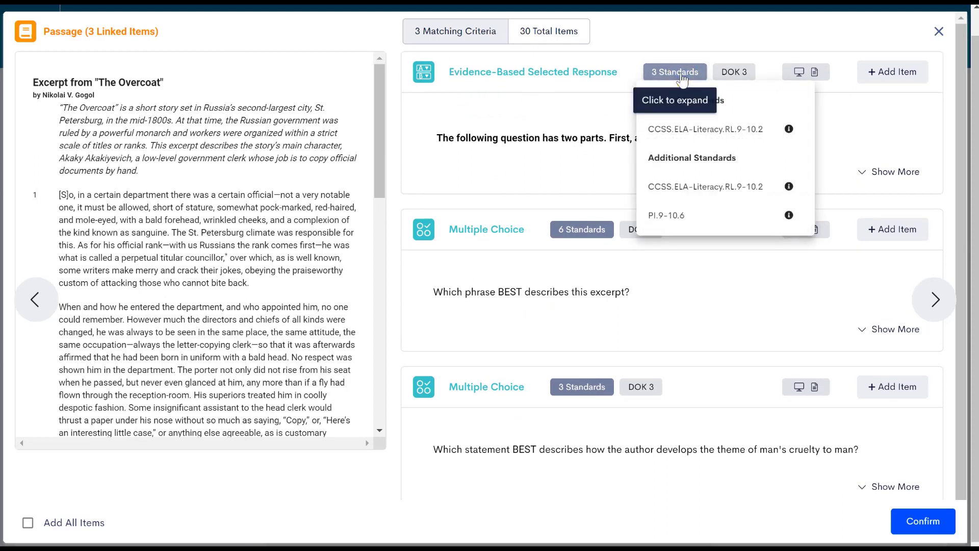
pyautogui.click(682, 77)
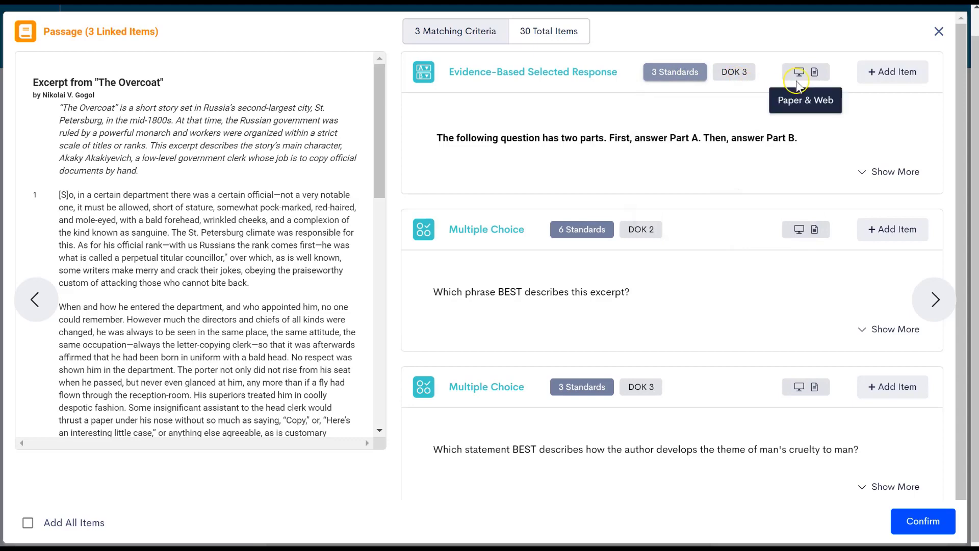
pyautogui.click(889, 172)
pyautogui.scroll(-15, 720, 313)
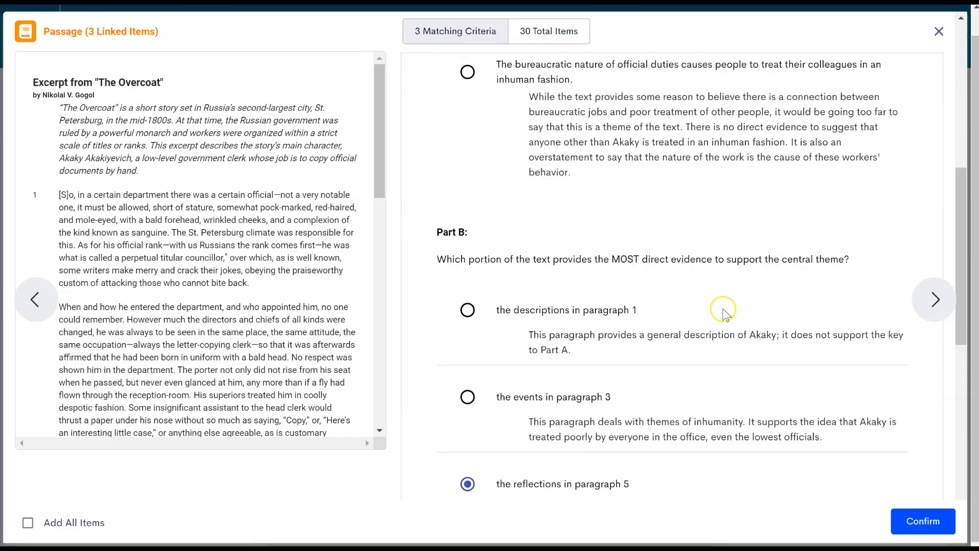
pyautogui.scroll(13, 724, 296)
pyautogui.scroll(2, 728, 265)
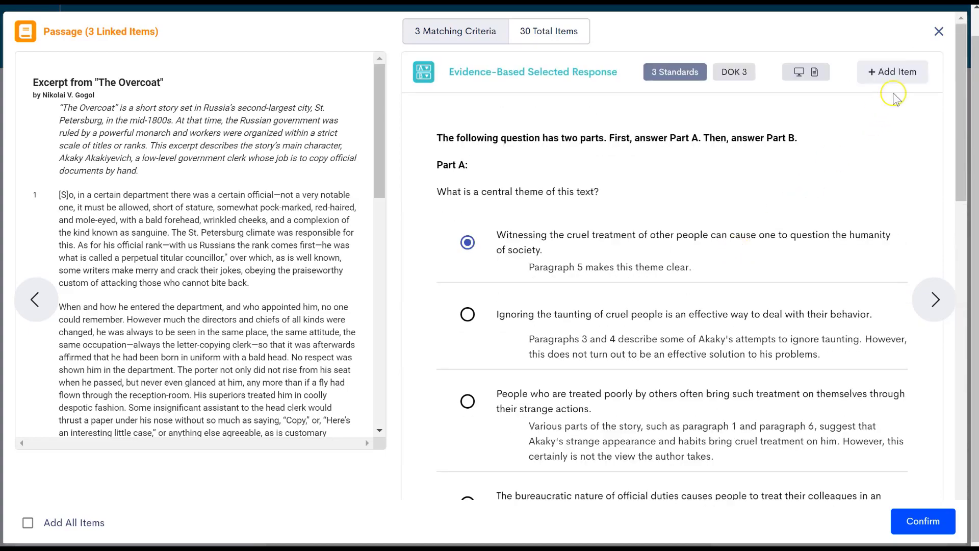
pyautogui.click(890, 72)
# Step: Check the standards of the Multiple Choice item "Which phrase BEST describes this excerpt?", expand its answers and add it to the assessment
pyautogui.scroll(-6, 714, 267)
pyautogui.scroll(-10, 728, 265)
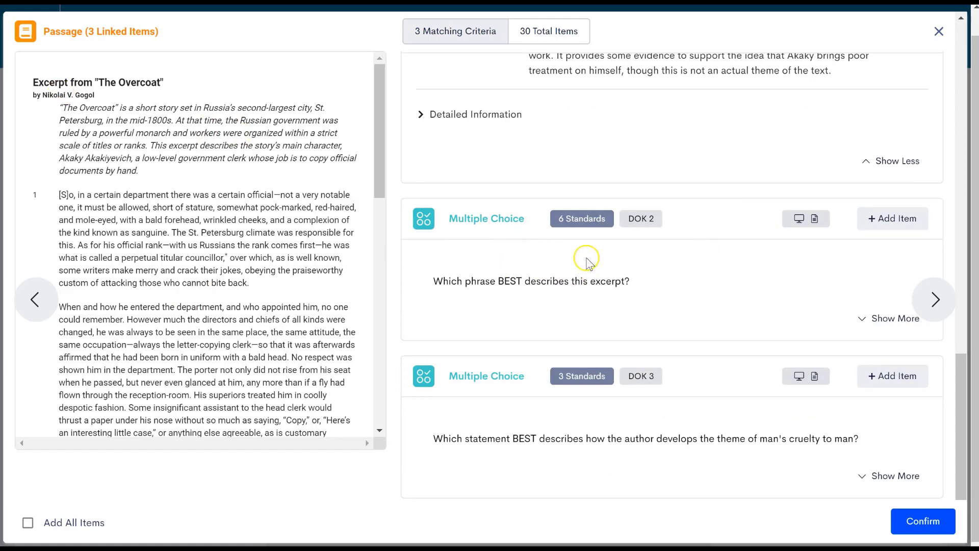
pyautogui.click(591, 227)
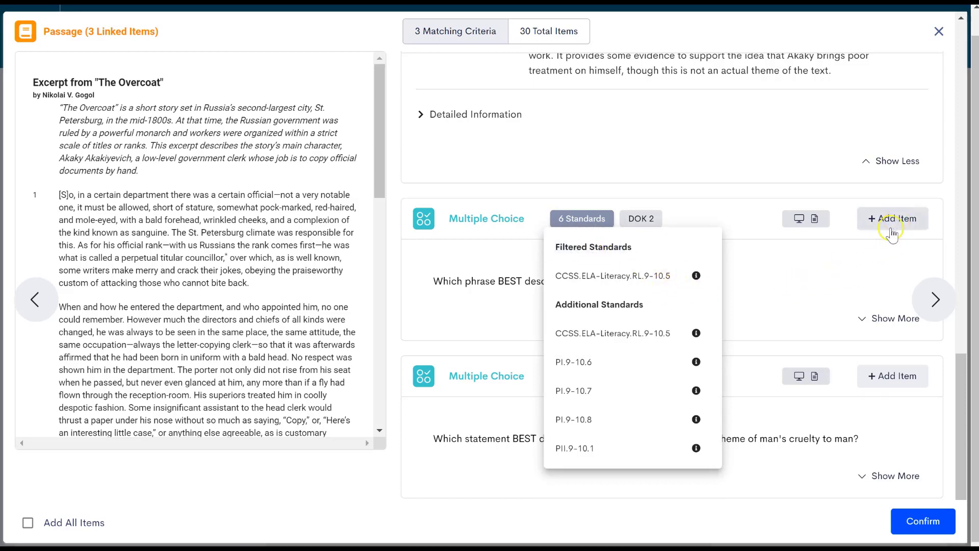
pyautogui.click(876, 326)
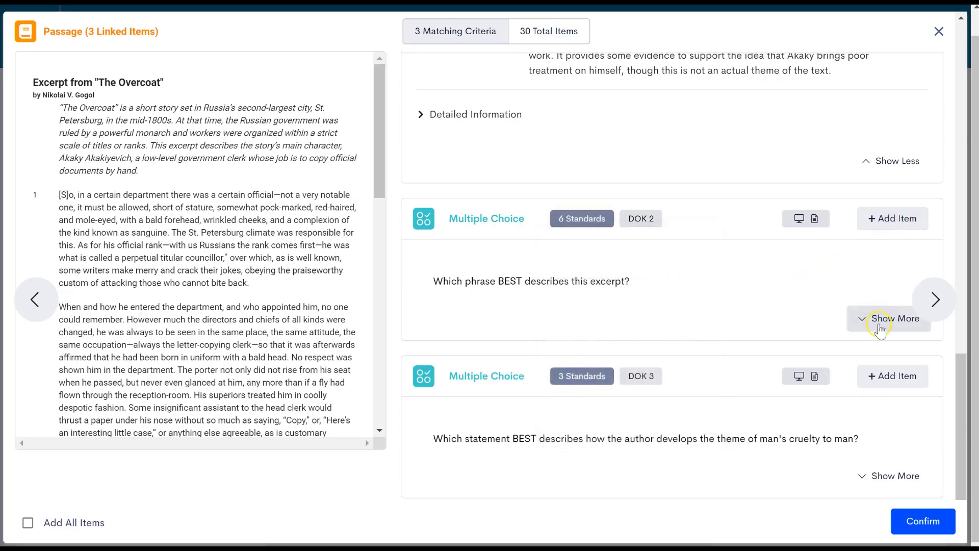
pyautogui.click(880, 327)
pyautogui.click(887, 218)
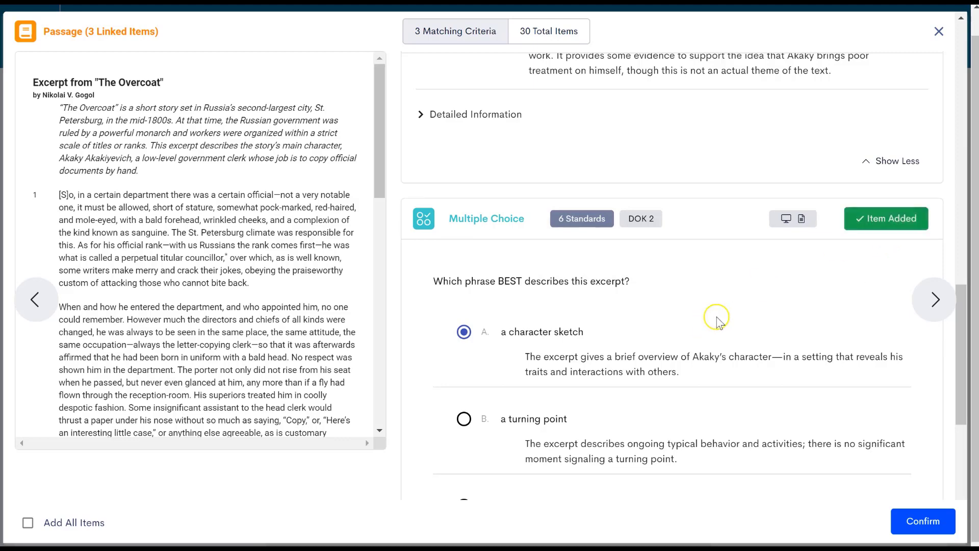
# Step: Check the standards of the Multiple Choice item about man's cruelty to man, add it and confirm the item selection
pyautogui.scroll(-8, 716, 319)
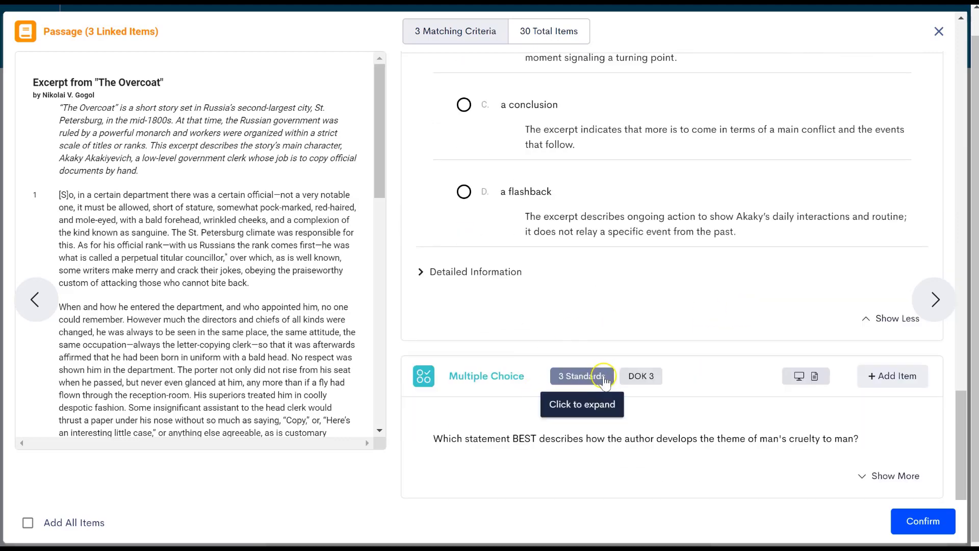
pyautogui.click(604, 379)
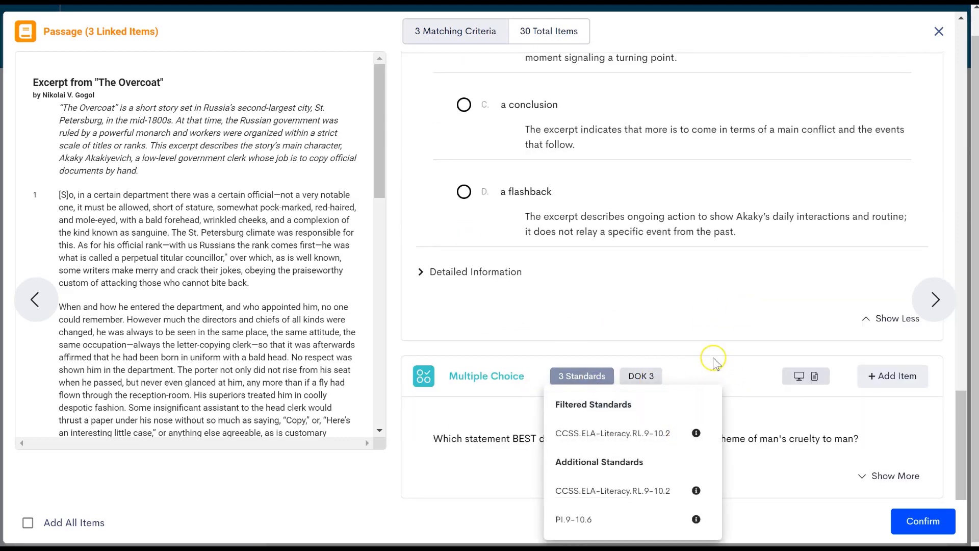
pyautogui.click(747, 374)
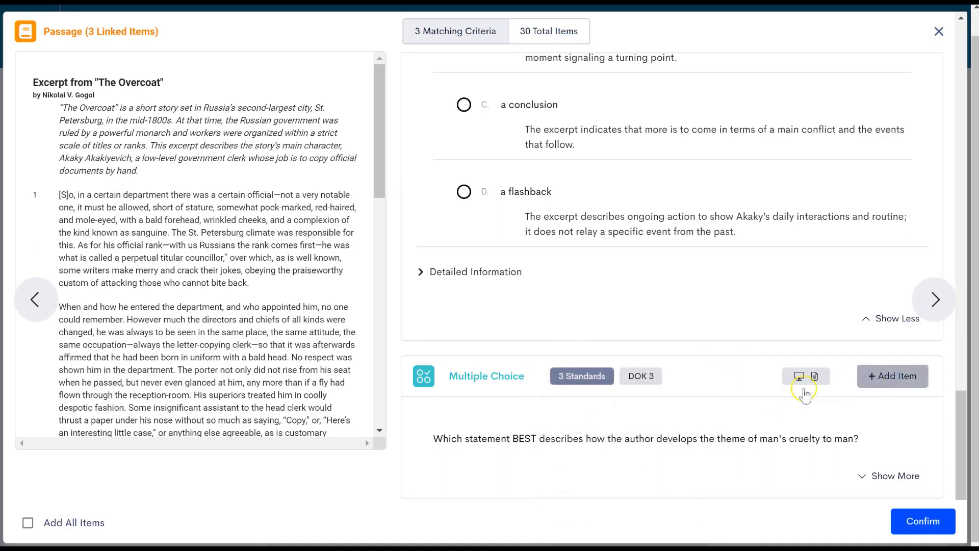
pyautogui.click(890, 378)
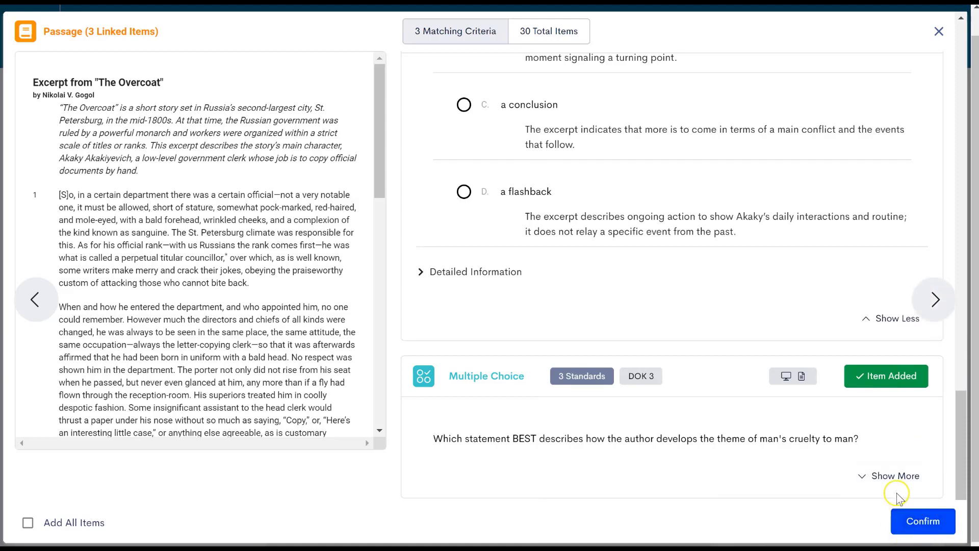
pyautogui.click(923, 526)
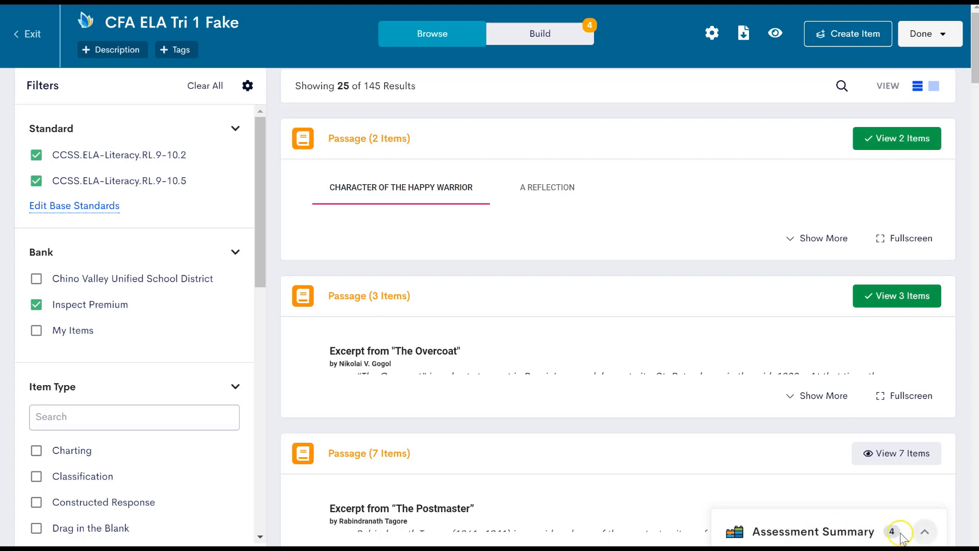
# Step: Review the assessment summary's standards, item types, depth of knowledge and passages, then return to the passage list
pyautogui.click(926, 531)
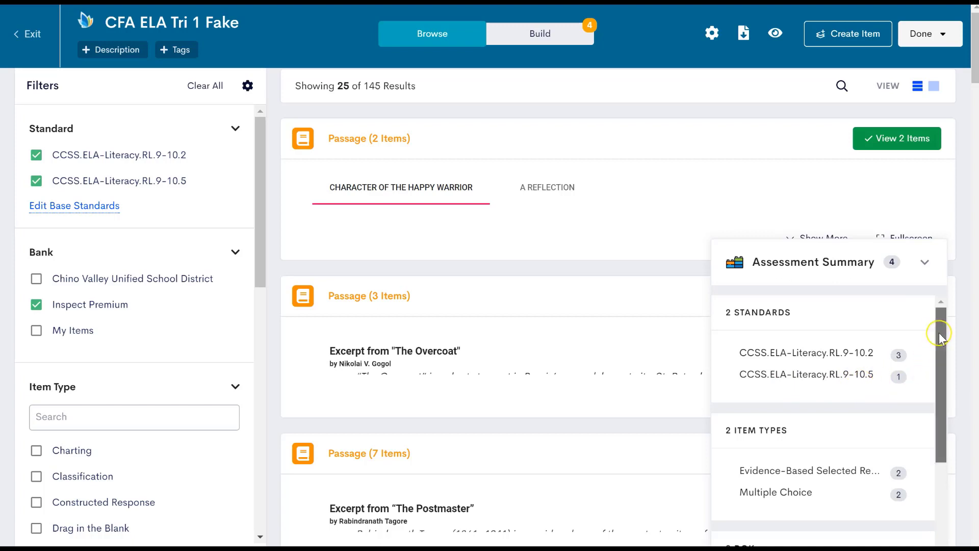
pyautogui.moveTo(941, 329); pyautogui.dragTo(943, 405)
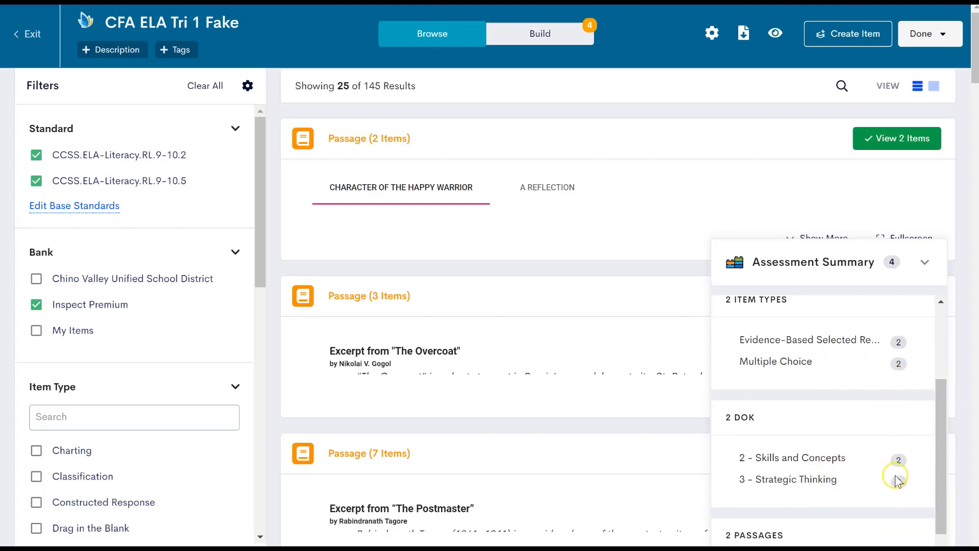
pyautogui.moveTo(944, 437); pyautogui.dragTo(943, 468)
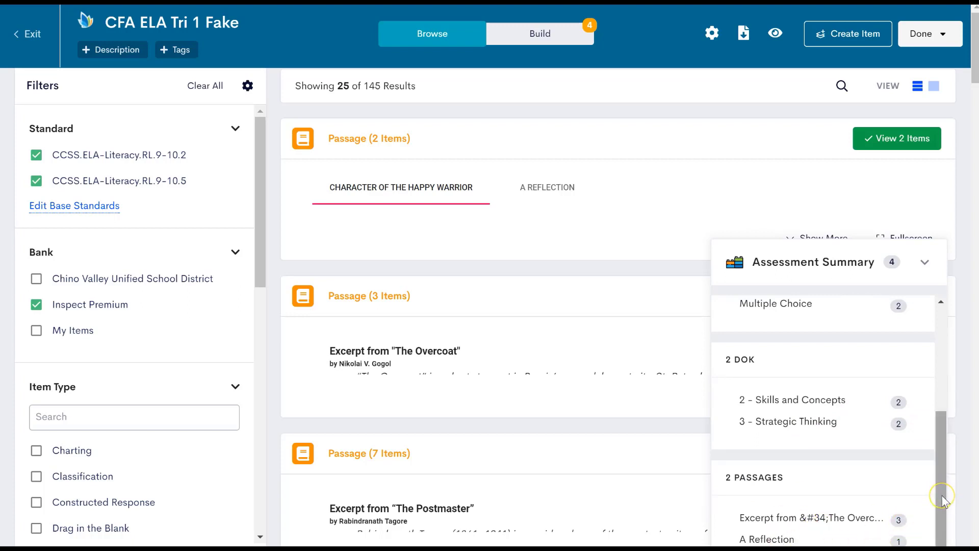
pyautogui.moveTo(941, 495); pyautogui.dragTo(956, 368)
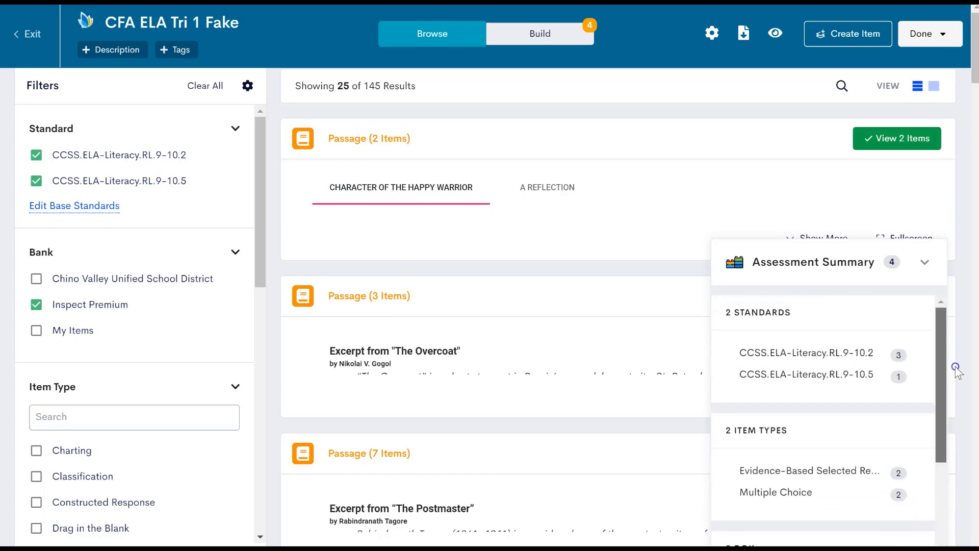
pyautogui.click(924, 262)
pyautogui.scroll(-15, 558, 355)
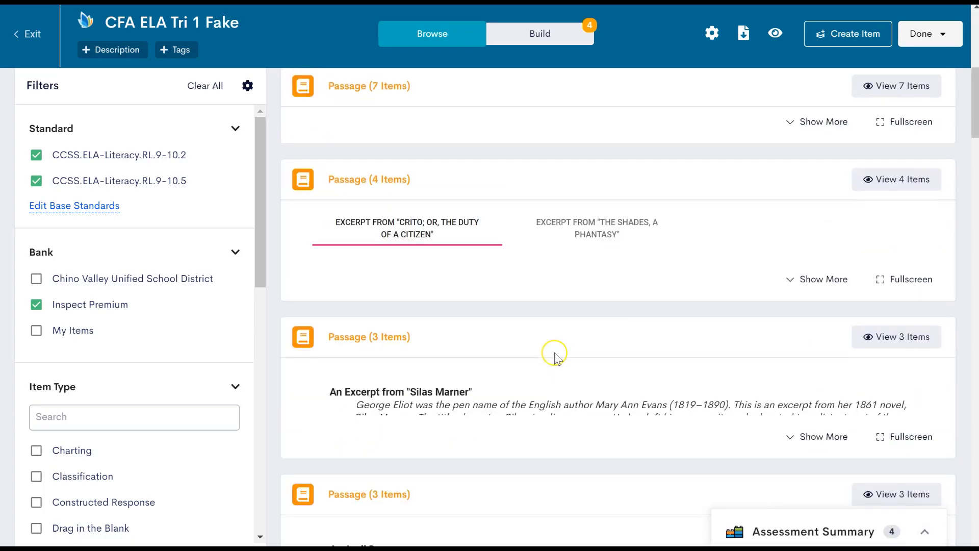
# Step: View the linked items of "The Count of Monte Cristo" passage and check the standards of its two Multiple Choice items
pyautogui.scroll(-10, 560, 352)
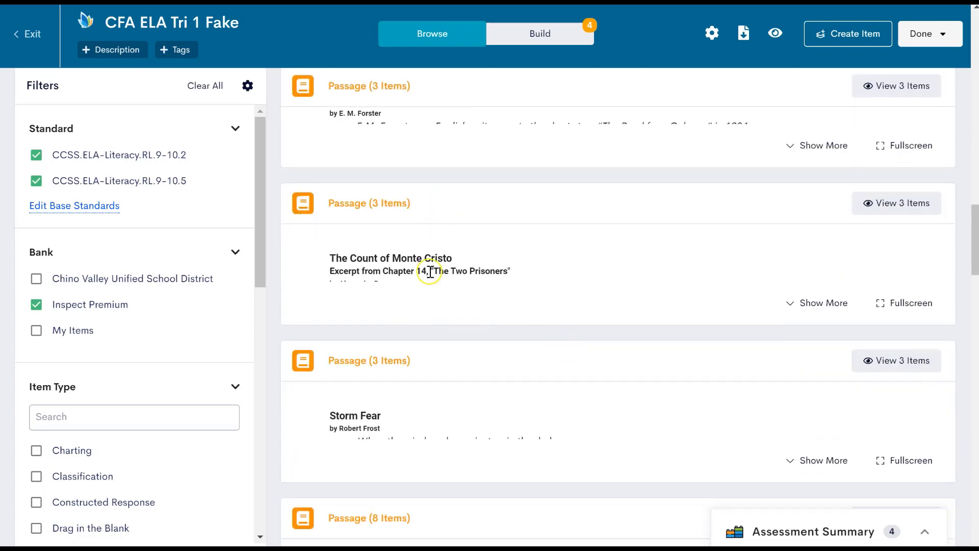
pyautogui.click(901, 204)
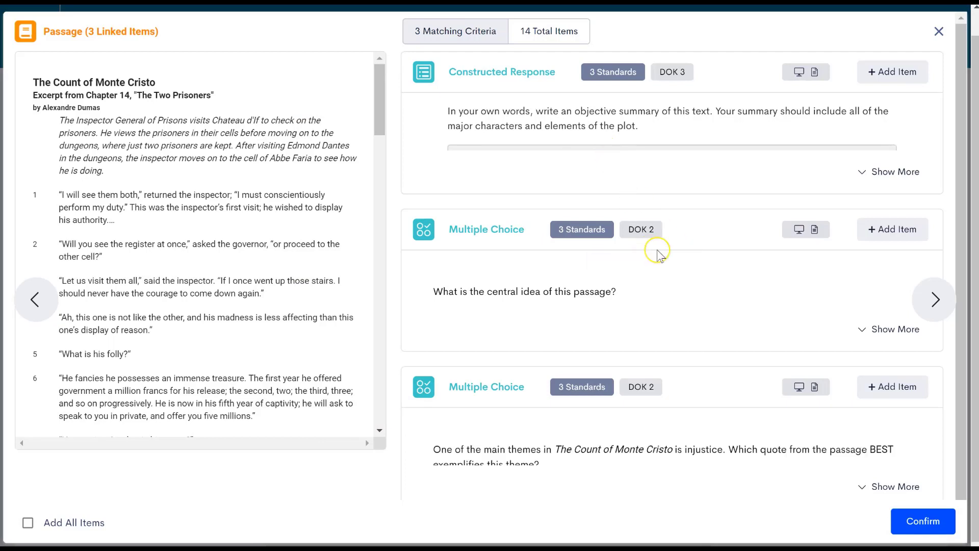
pyautogui.click(589, 234)
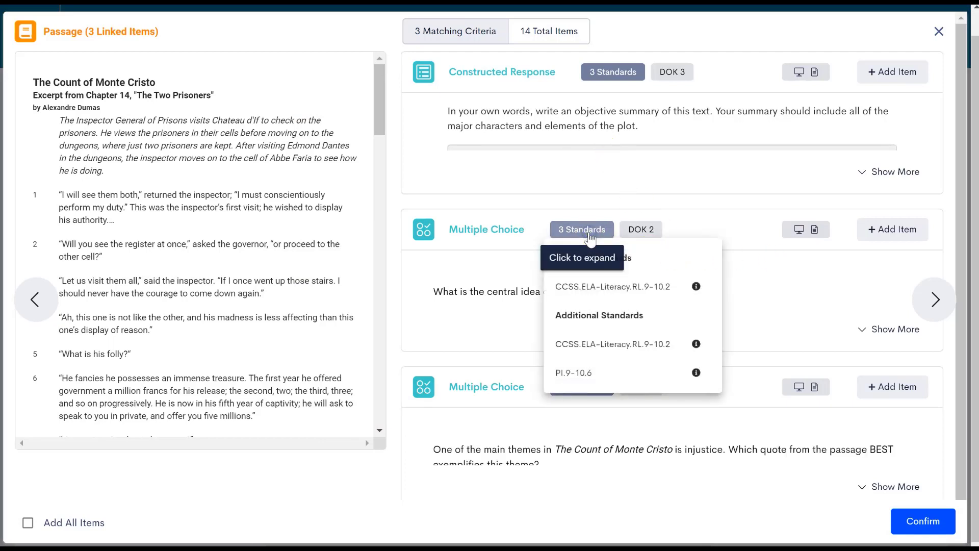
pyautogui.click(747, 321)
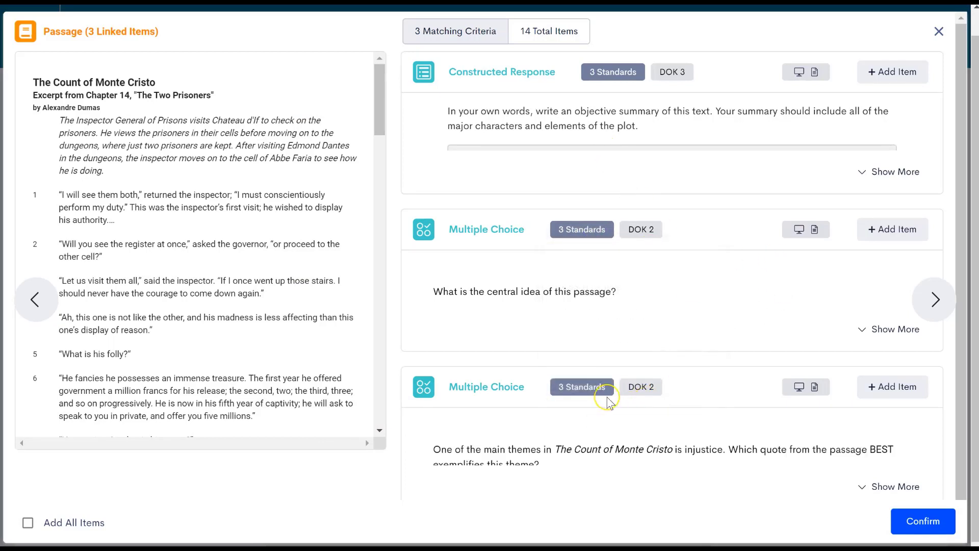
pyautogui.click(595, 393)
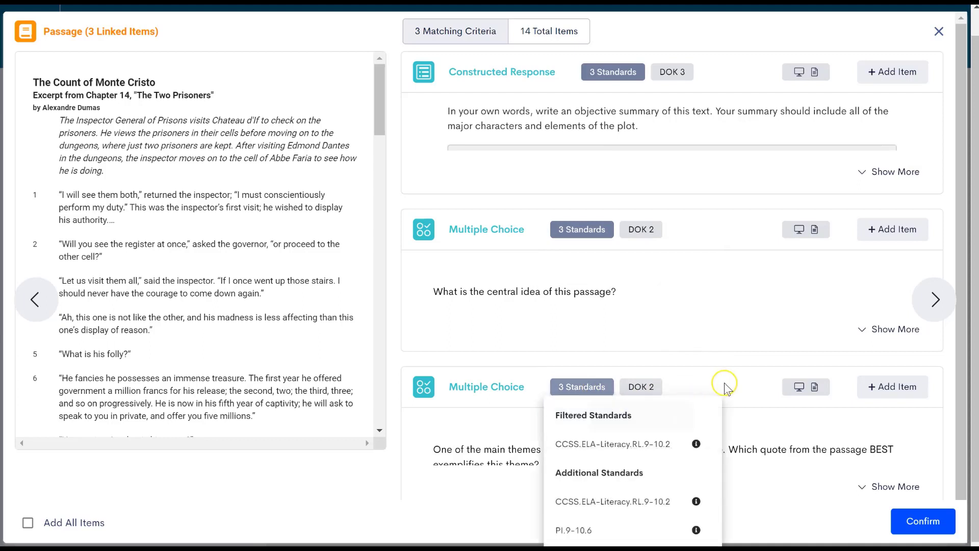
# Step: Go to the "Storm Fear" passage, check the standards and answers of the fear and doubt Multiple Choice item, and add it
pyautogui.click(933, 299)
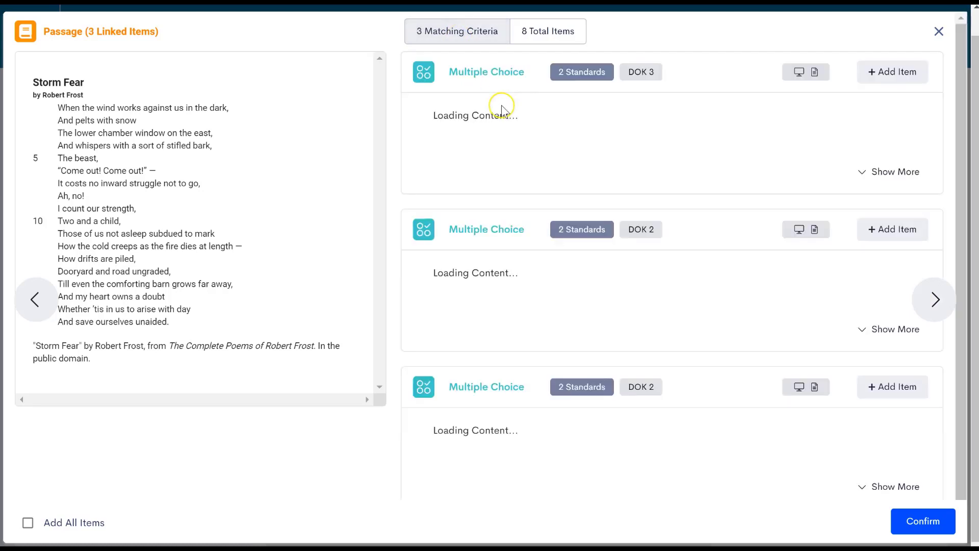
pyautogui.click(593, 81)
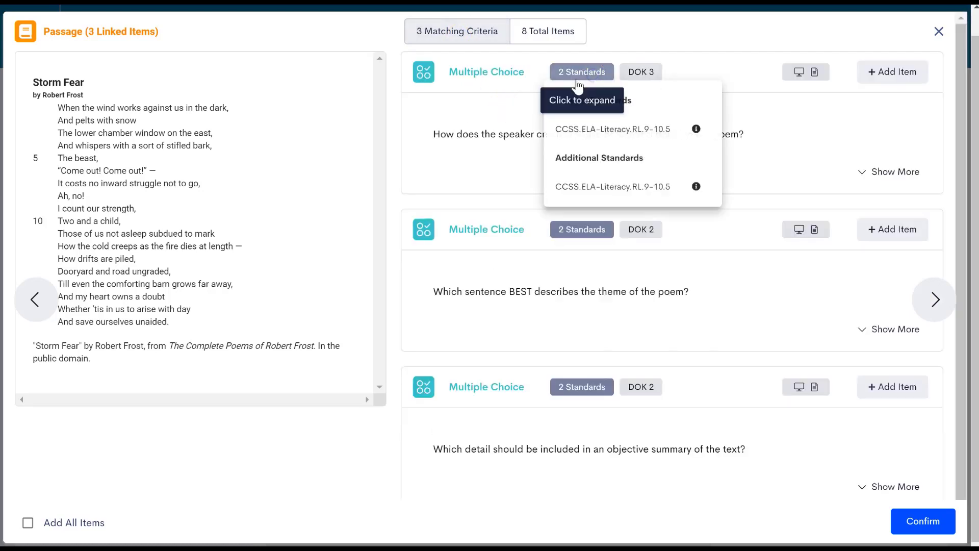
pyautogui.click(887, 173)
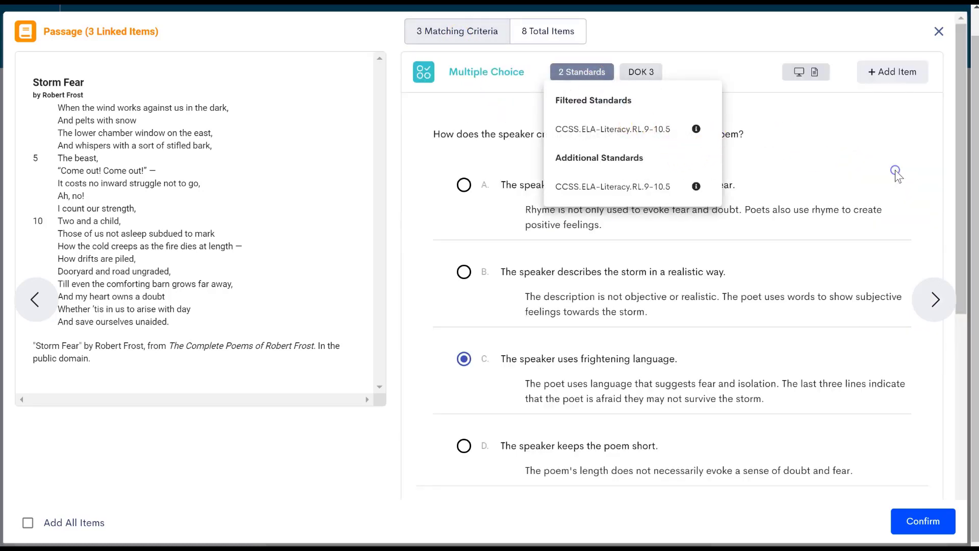
pyautogui.scroll(-1, 743, 268)
pyautogui.scroll(-5, 740, 265)
pyautogui.scroll(5, 765, 245)
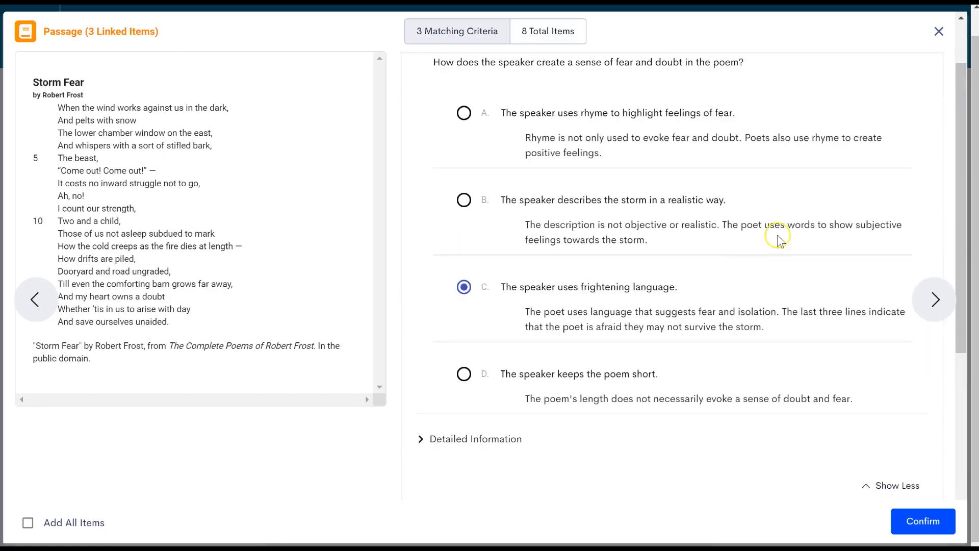
pyautogui.scroll(2, 867, 143)
pyautogui.click(901, 72)
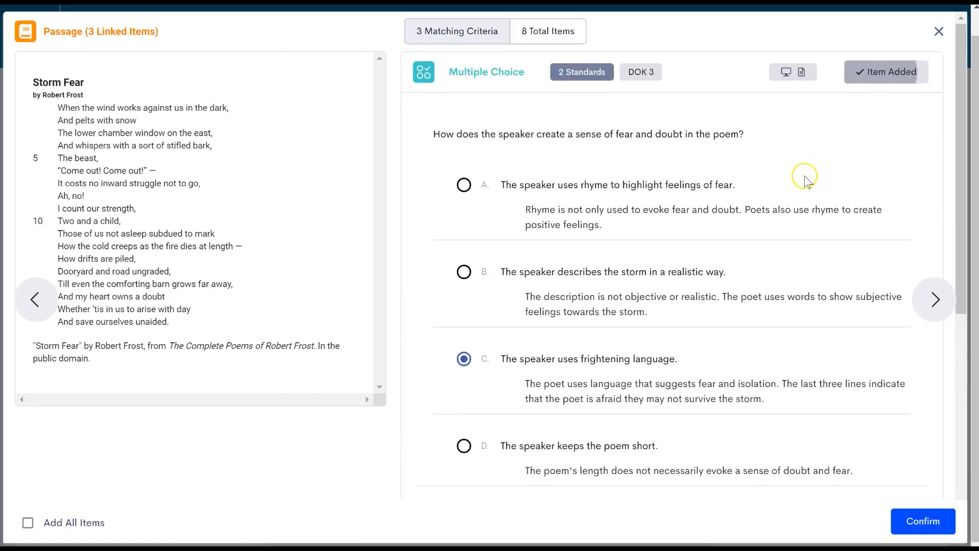
# Step: Check the standards of the theme and objective summary items for "Storm Fear", then confirm the item selection
pyautogui.scroll(-4, 749, 213)
pyautogui.scroll(-2, 748, 213)
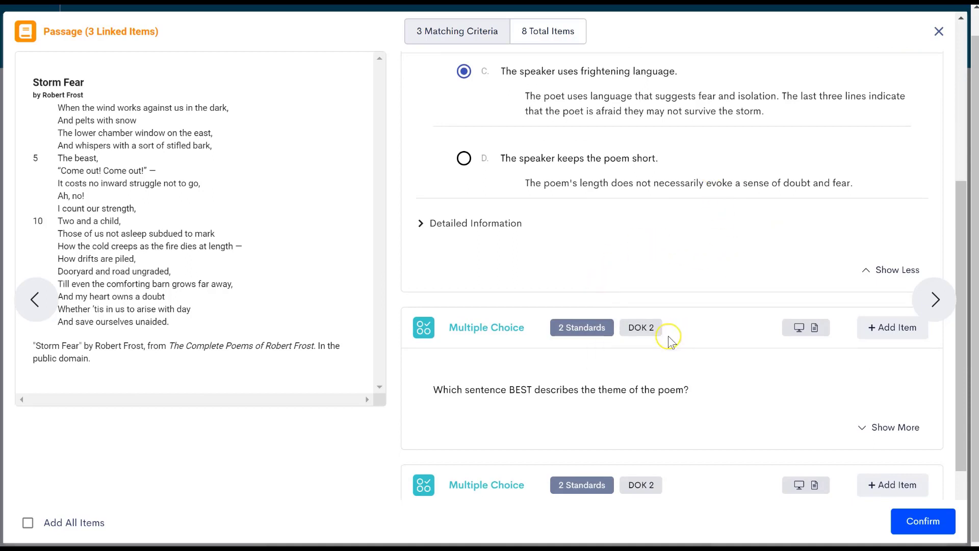
pyautogui.click(589, 336)
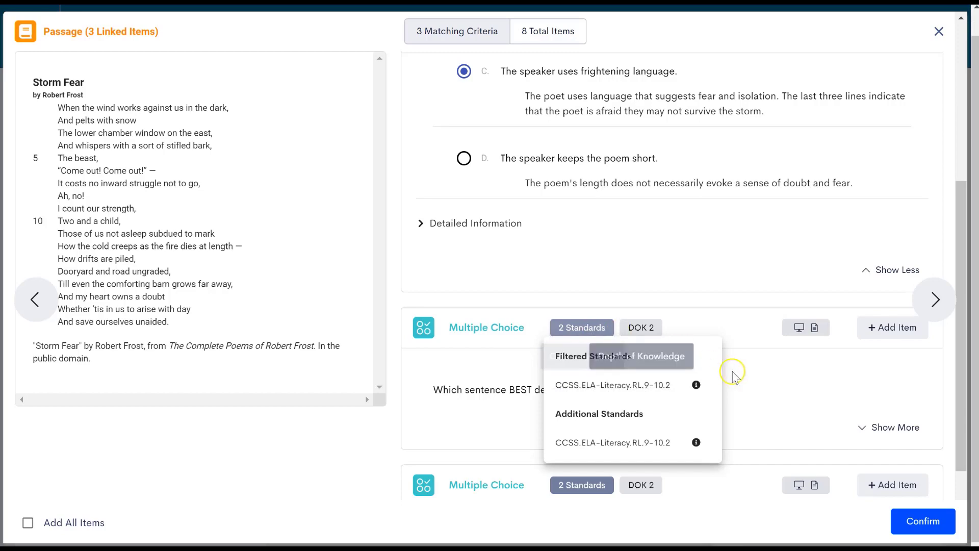
pyautogui.click(765, 381)
pyautogui.scroll(-2, 682, 380)
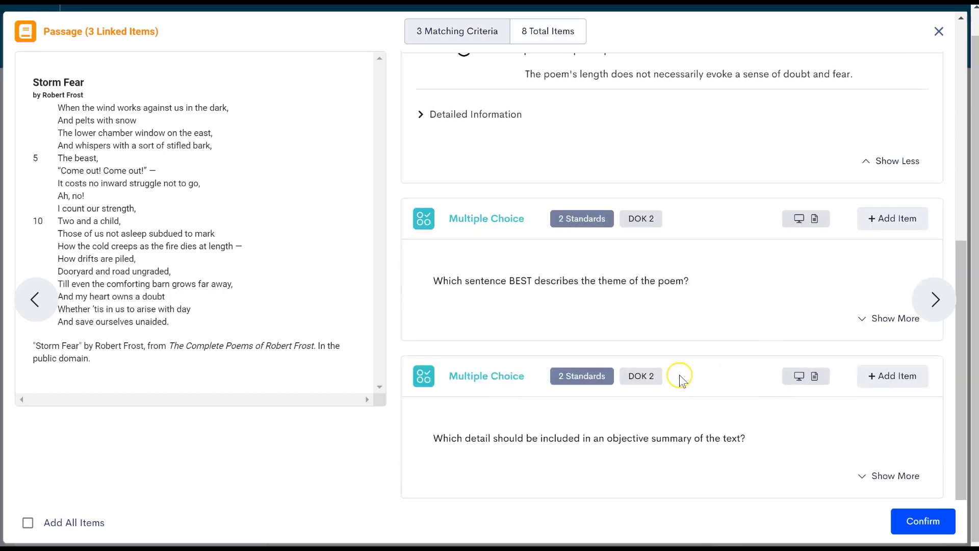
pyautogui.click(595, 376)
pyautogui.moveTo(696, 433)
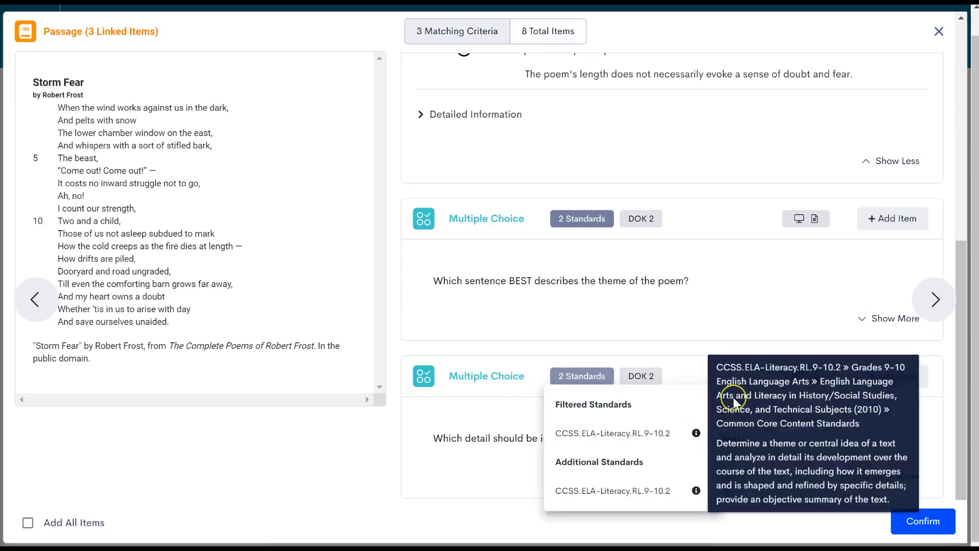
pyautogui.click(739, 312)
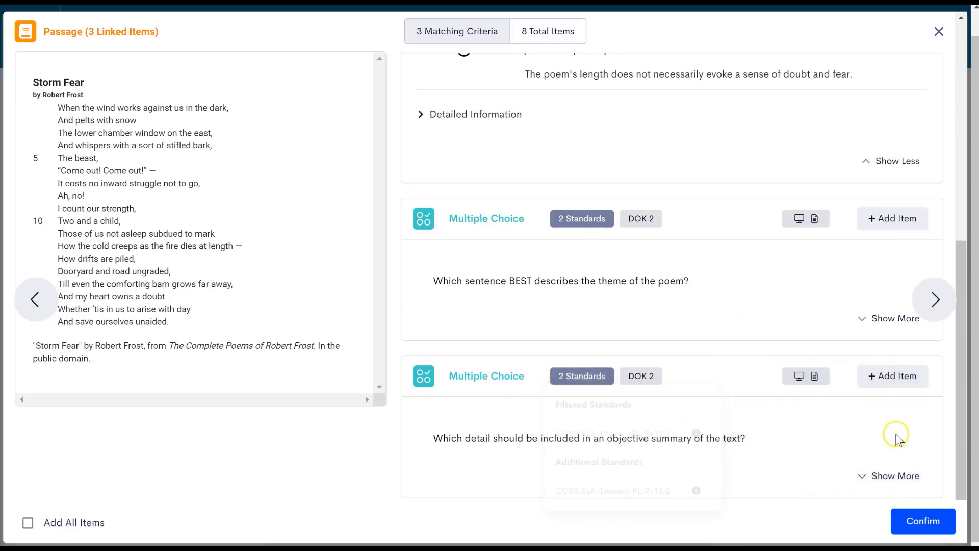
pyautogui.click(919, 525)
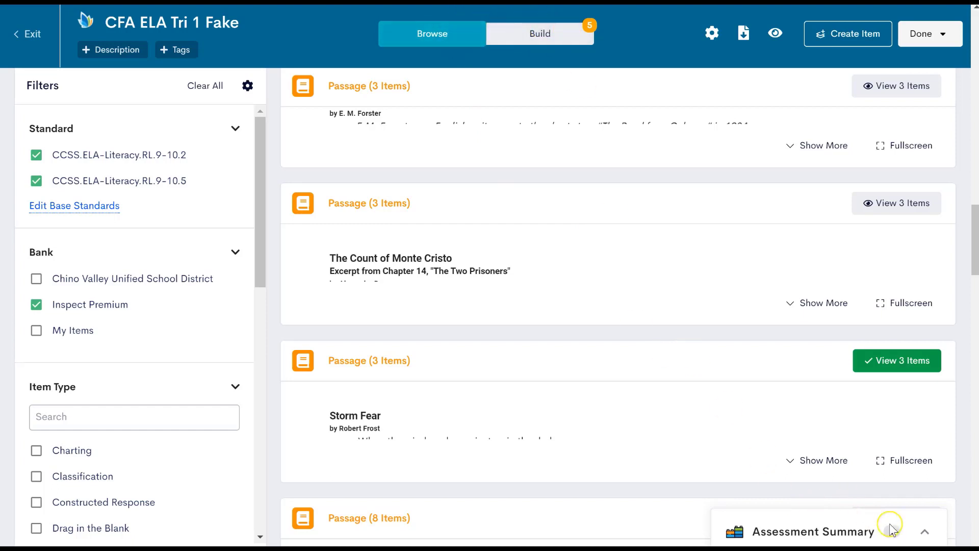
# Step: Review the standards, item types, depth of knowledge and passages in the assessment summary, then collapse it
pyautogui.click(924, 533)
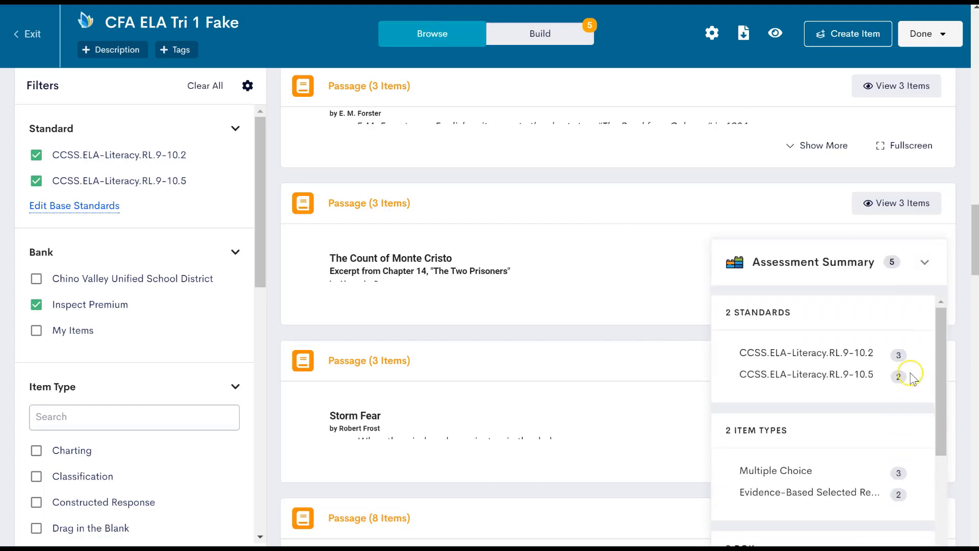
pyautogui.scroll(-3, 907, 437)
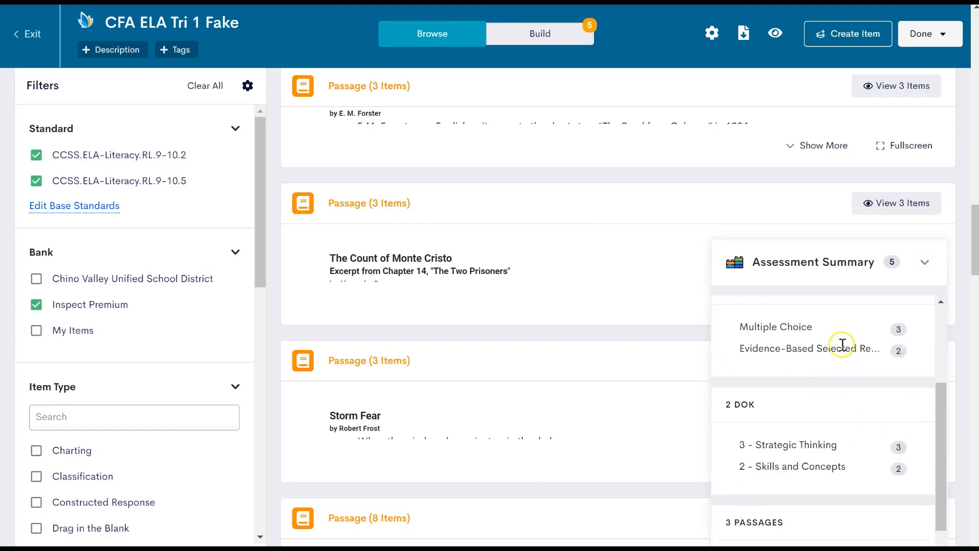
pyautogui.scroll(-2, 874, 461)
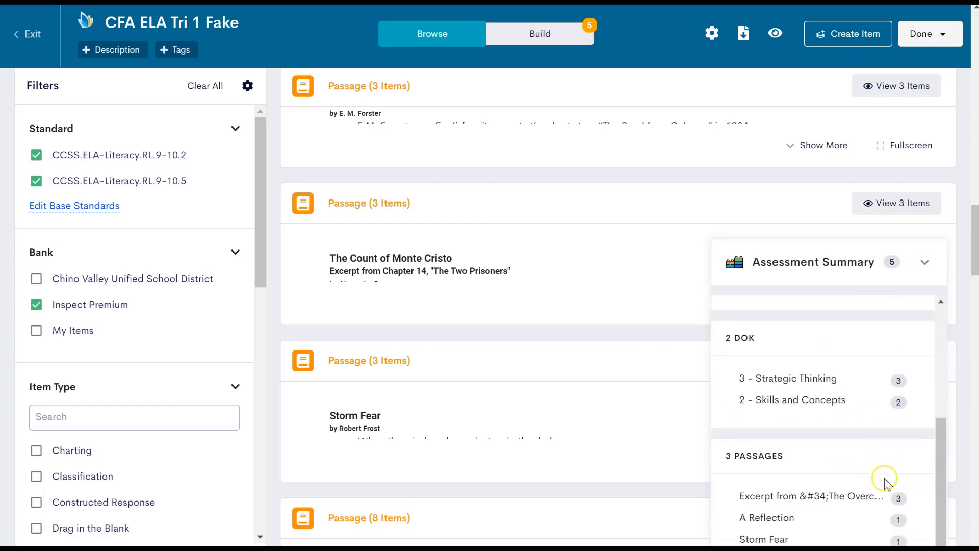
pyautogui.scroll(5, 857, 454)
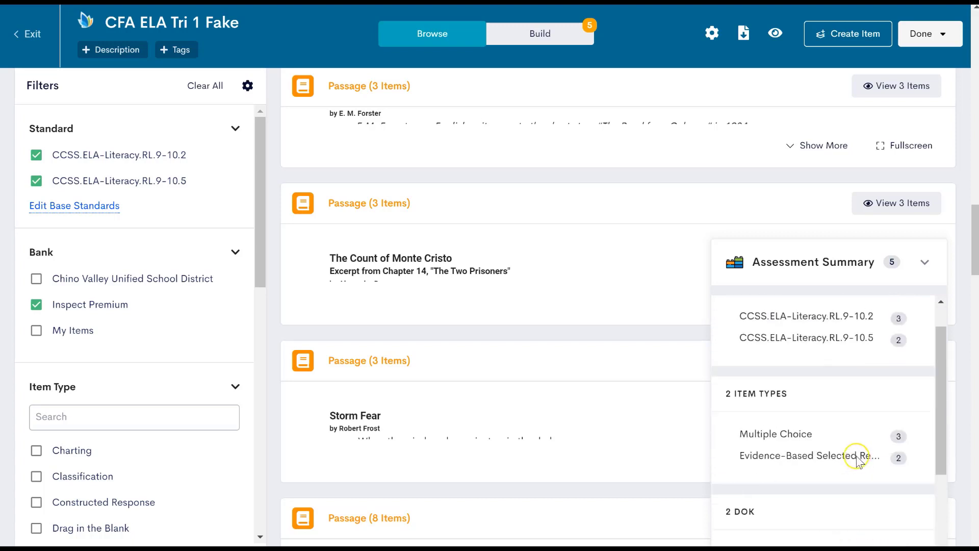
pyautogui.scroll(1, 673, 245)
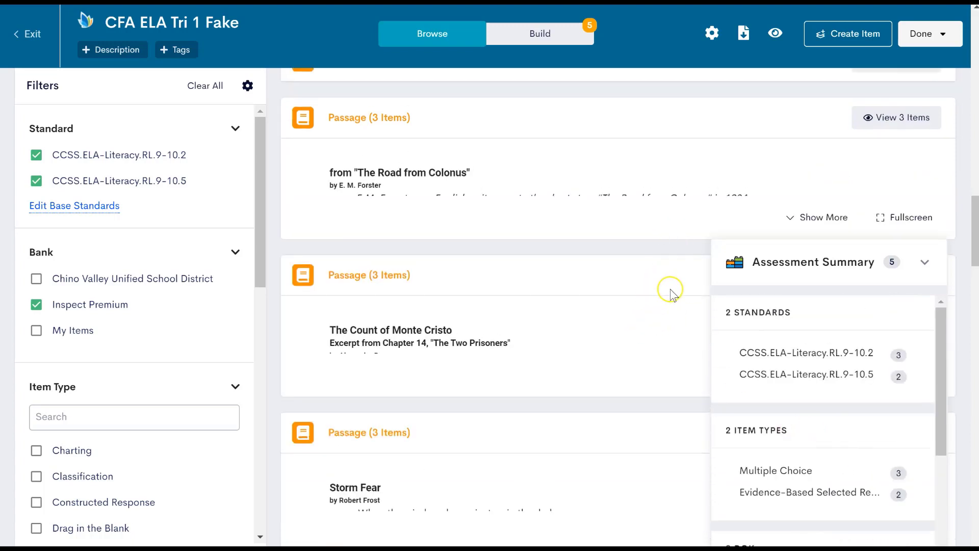
pyautogui.click(924, 261)
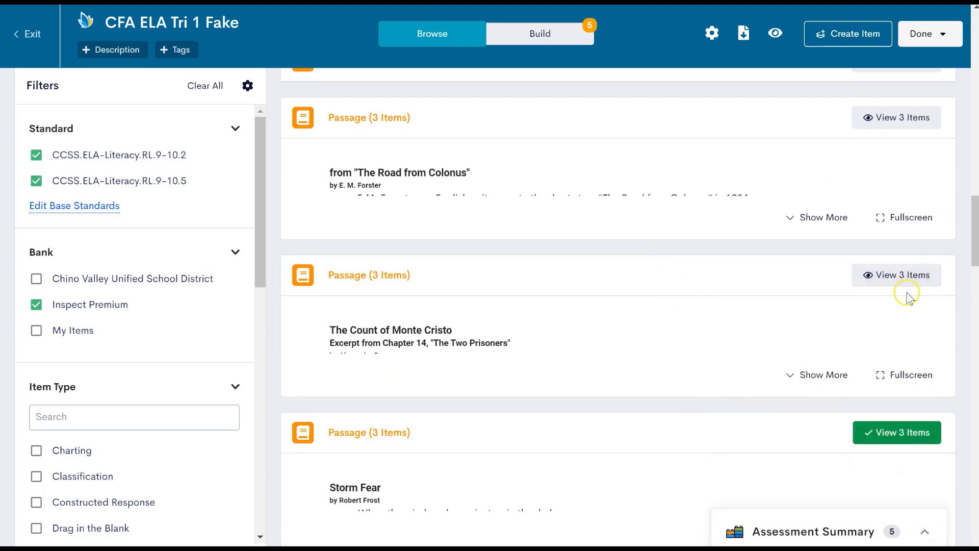
# Step: Save the "CFA ELA Tri 1 Fake" assessment as a draft
pyautogui.click(913, 37)
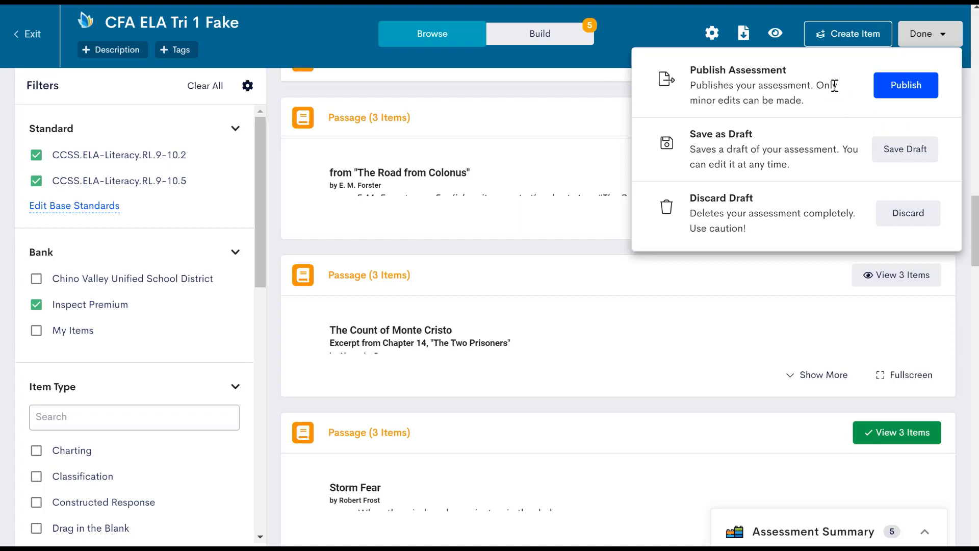
pyautogui.click(905, 150)
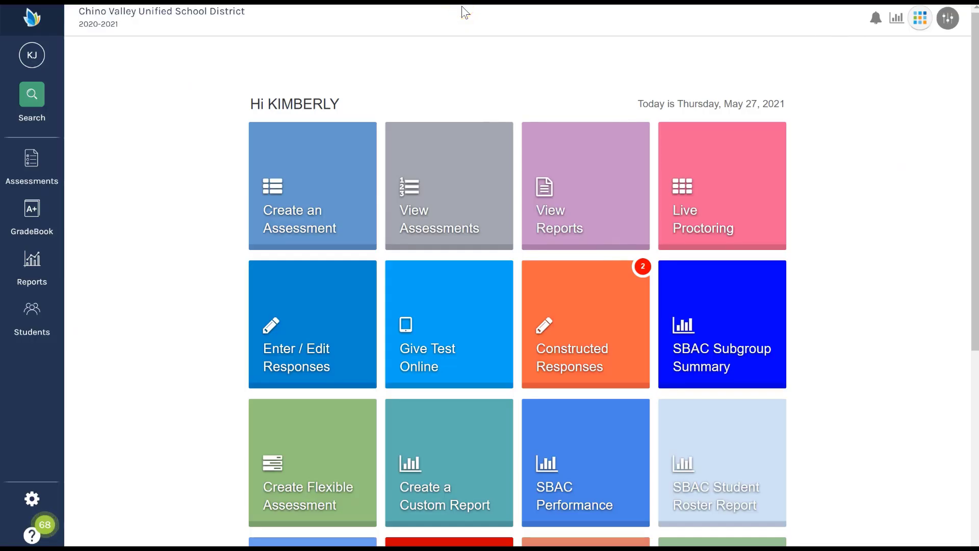
# Step: List the Draft Item Bank assessments and reopen "CFA ELA Tri 1 Fake" for editing
pyautogui.click(238, 68)
pyautogui.click(434, 206)
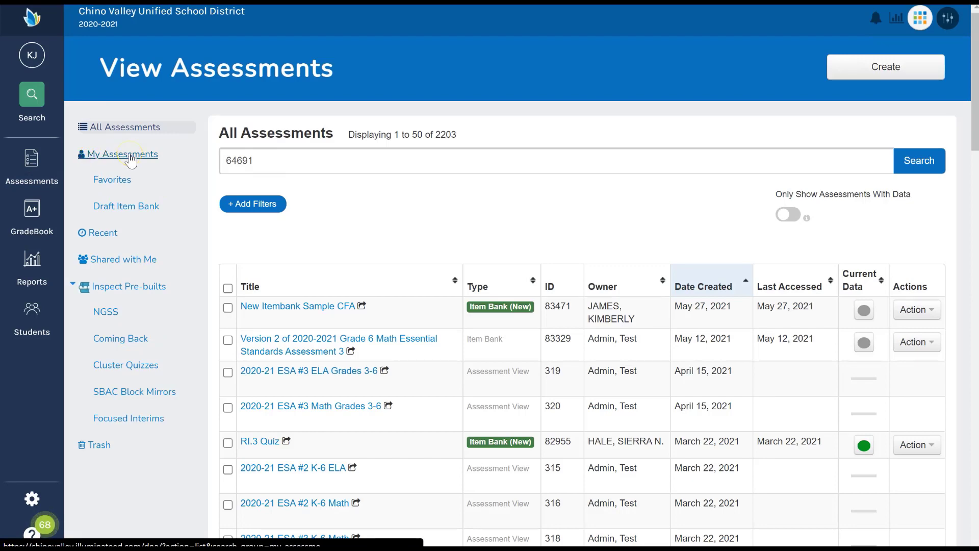
pyautogui.click(140, 210)
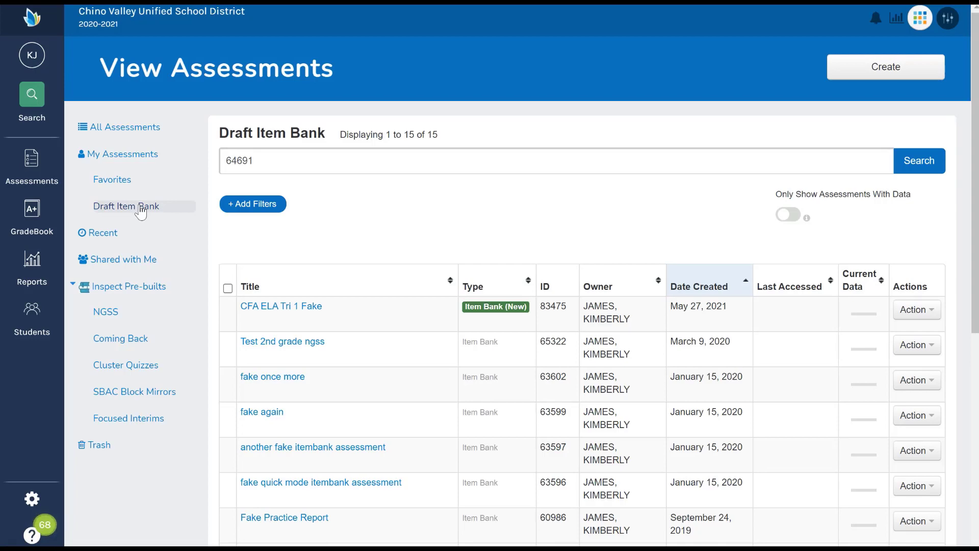
pyautogui.click(281, 313)
pyautogui.click(271, 307)
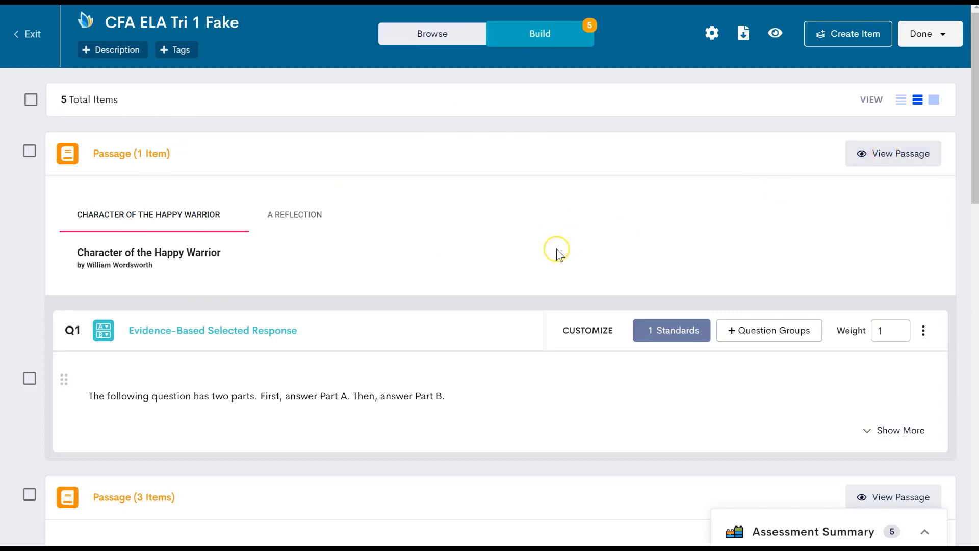
# Step: Review the passages and questions Q1 to Q5 in the assessment's build view
pyautogui.scroll(-4, 556, 250)
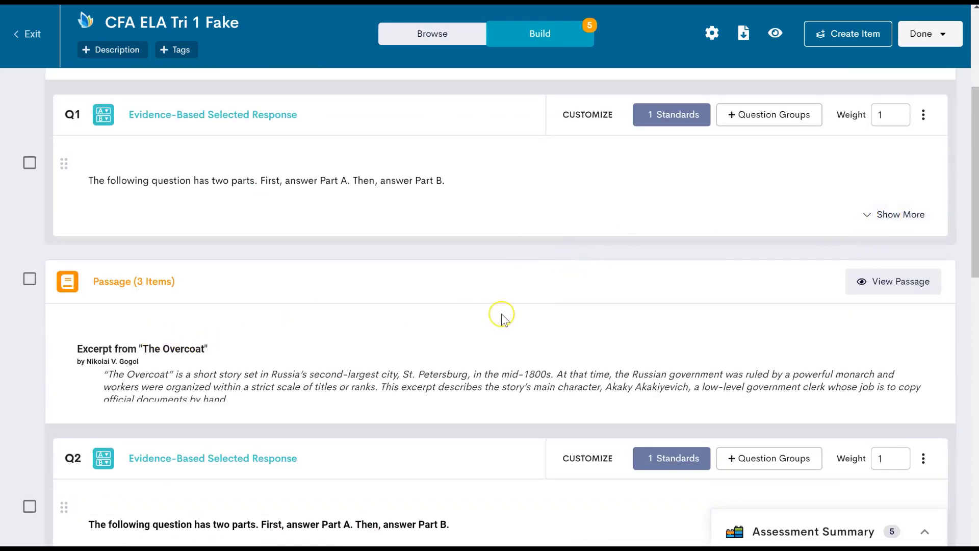
pyautogui.scroll(-4, 520, 319)
pyautogui.scroll(-3, 538, 321)
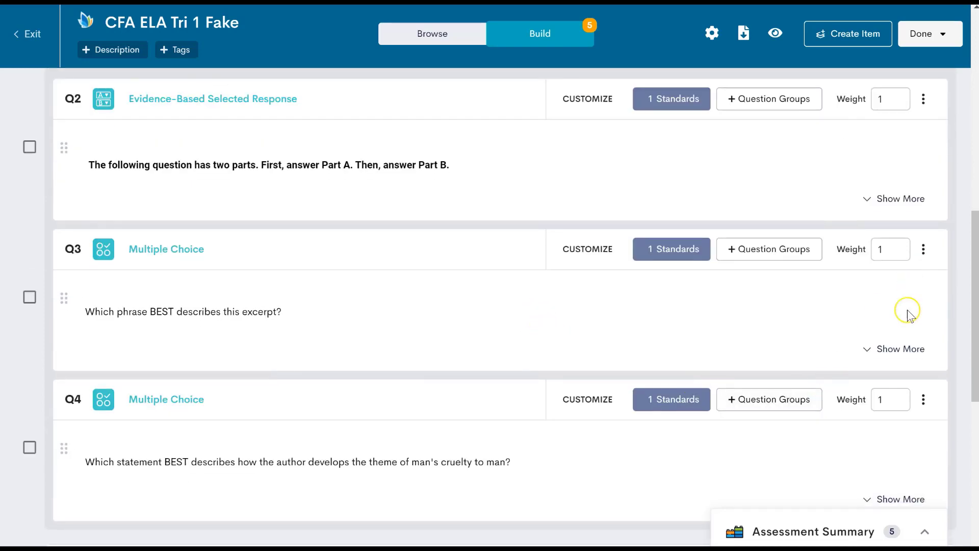
pyautogui.scroll(-7, 675, 363)
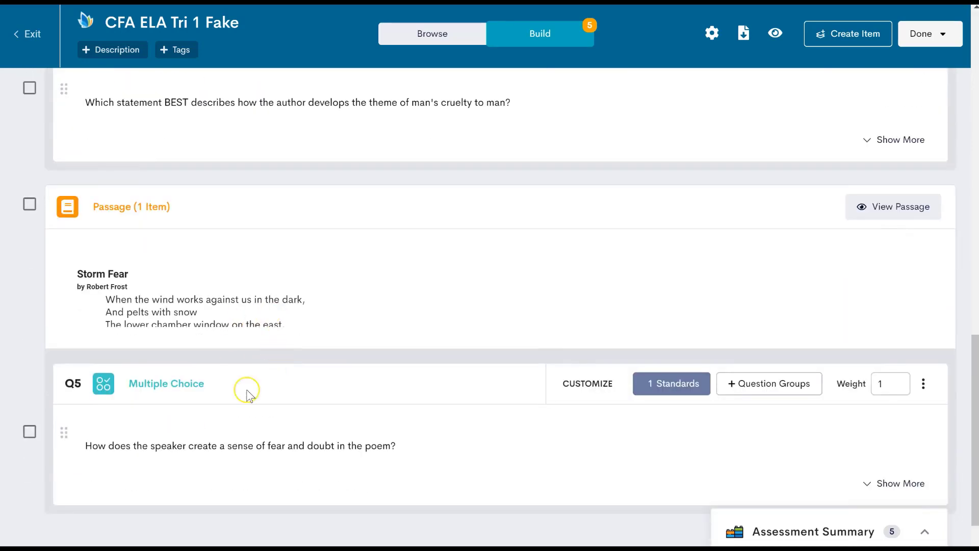
pyautogui.scroll(17, 743, 396)
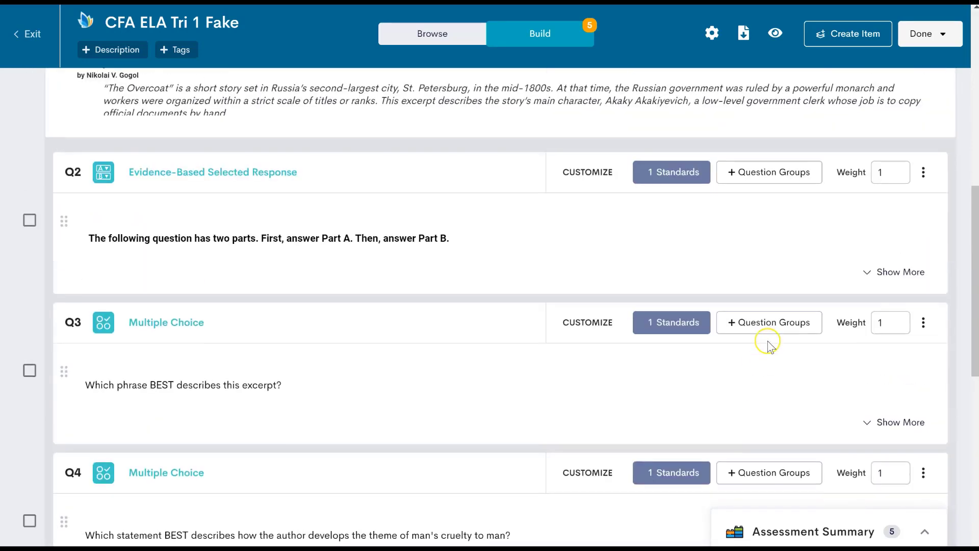
pyautogui.scroll(2, 776, 326)
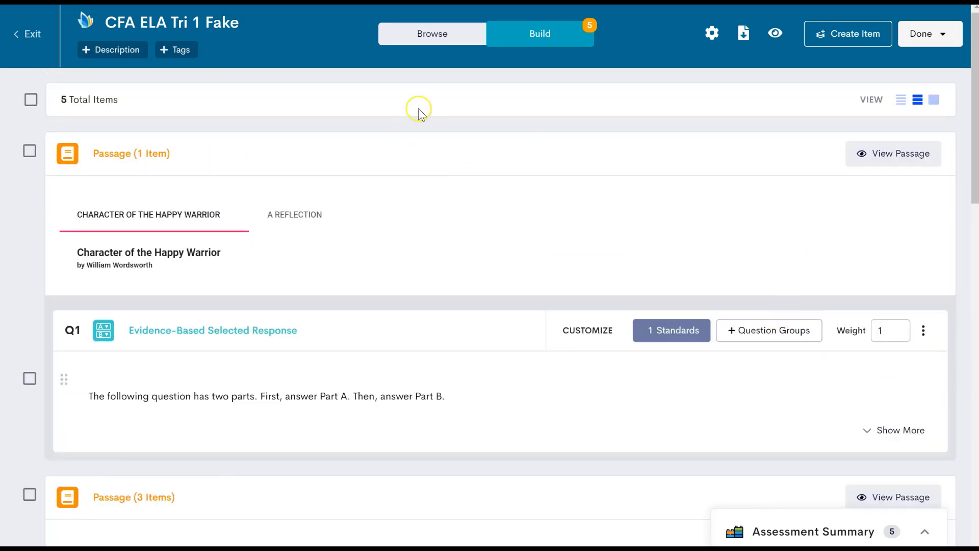
# Step: Check the selected passages in the item bank's browse view and publish the "CFA ELA Tri 1 Fake" assessment
pyautogui.click(433, 40)
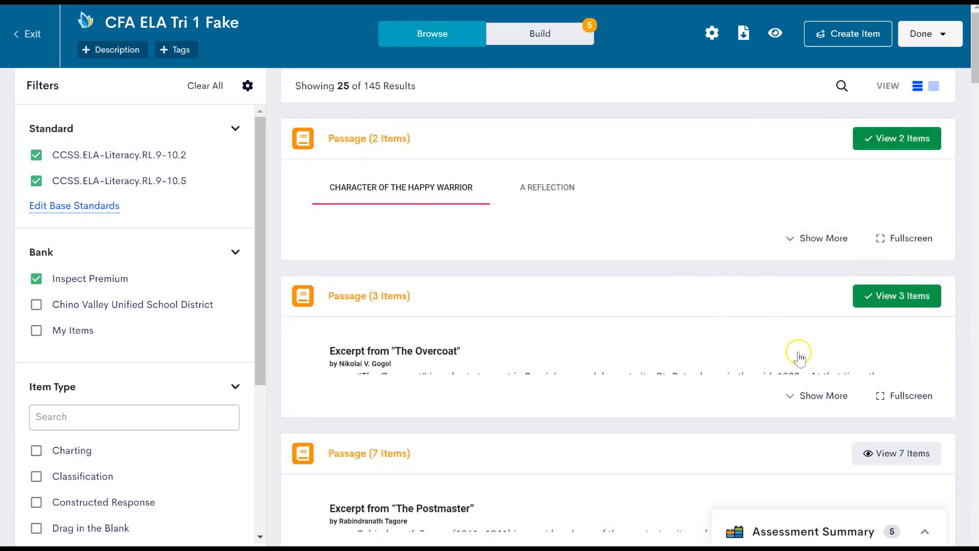
pyautogui.scroll(-5, 732, 350)
pyautogui.scroll(5, 732, 350)
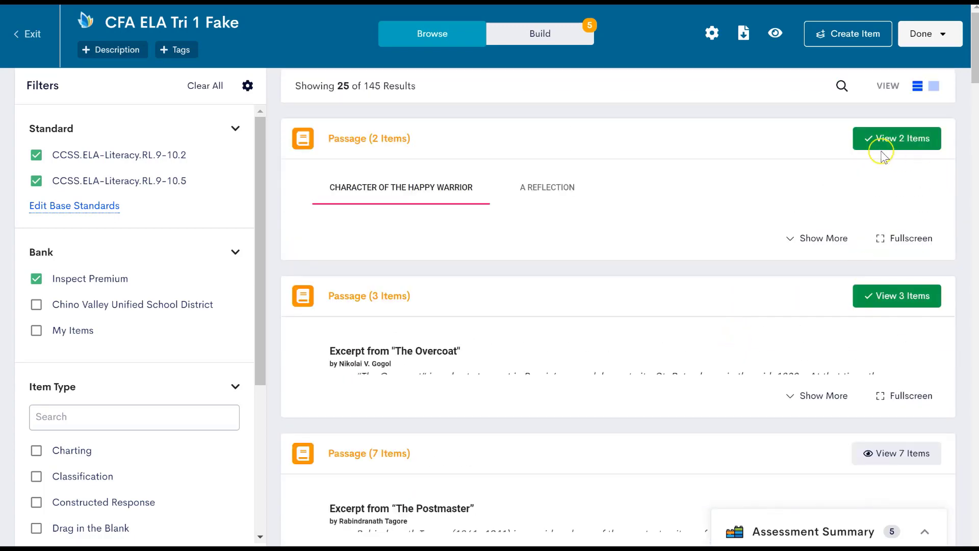
pyautogui.click(944, 35)
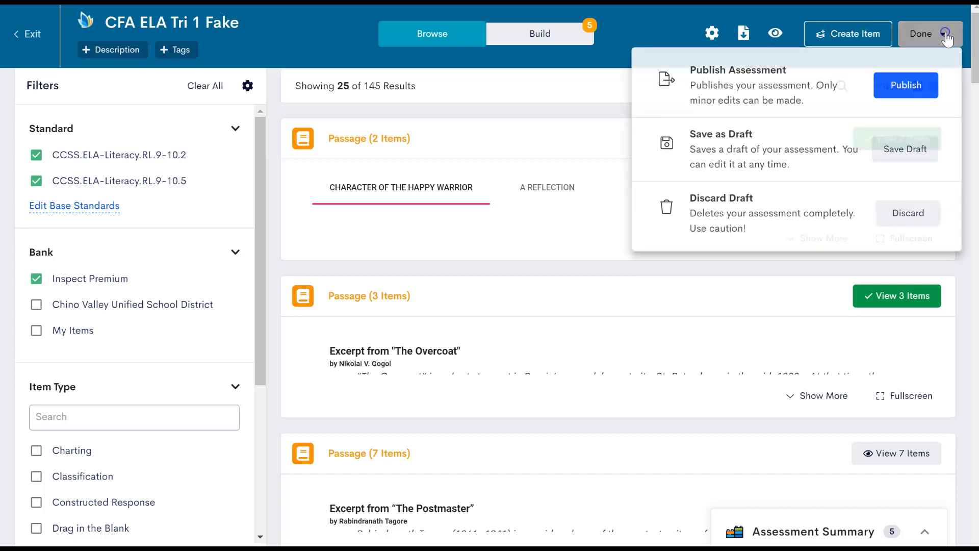
pyautogui.click(906, 83)
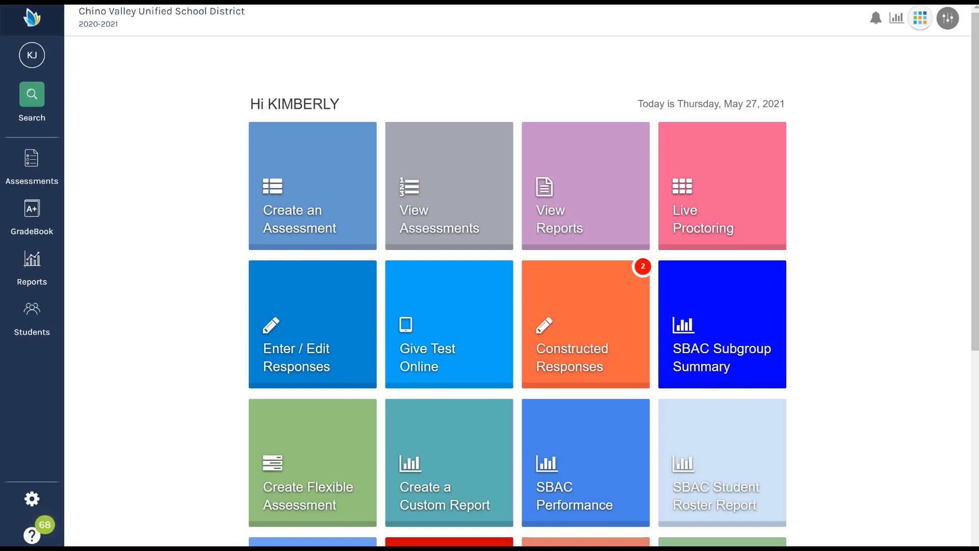
# Step: List My Assessments and open the sharing settings of "CFA ELA Tri 1 Fake"
pyautogui.click(435, 203)
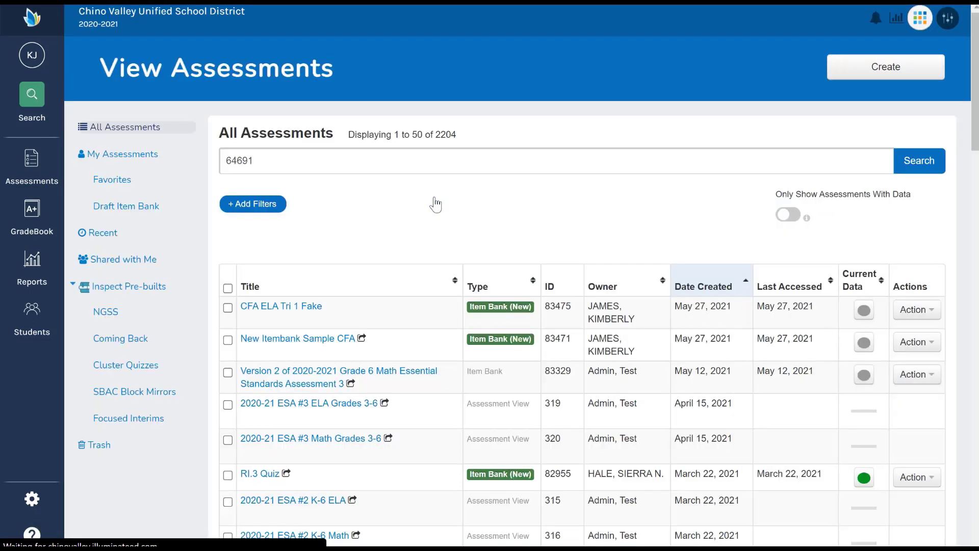
pyautogui.click(146, 155)
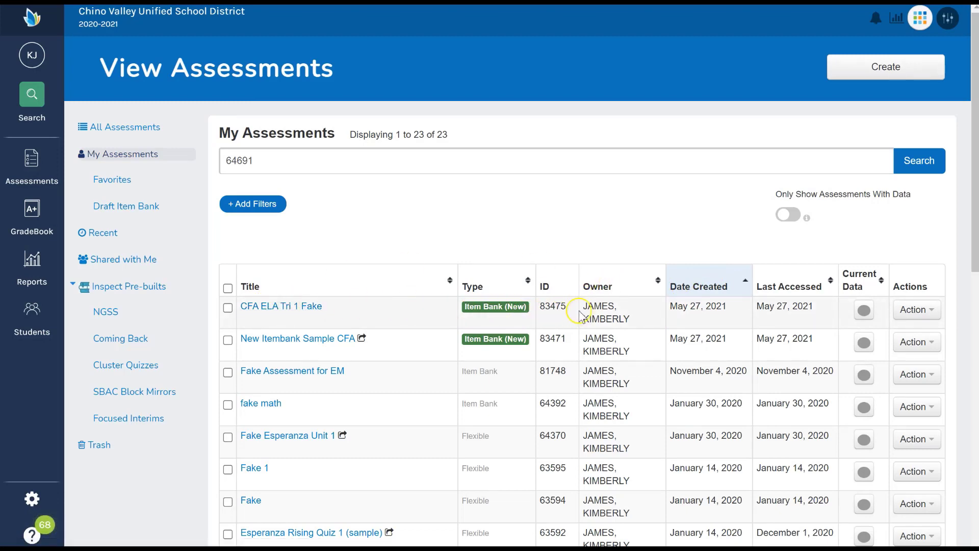
pyautogui.click(933, 311)
pyautogui.click(858, 401)
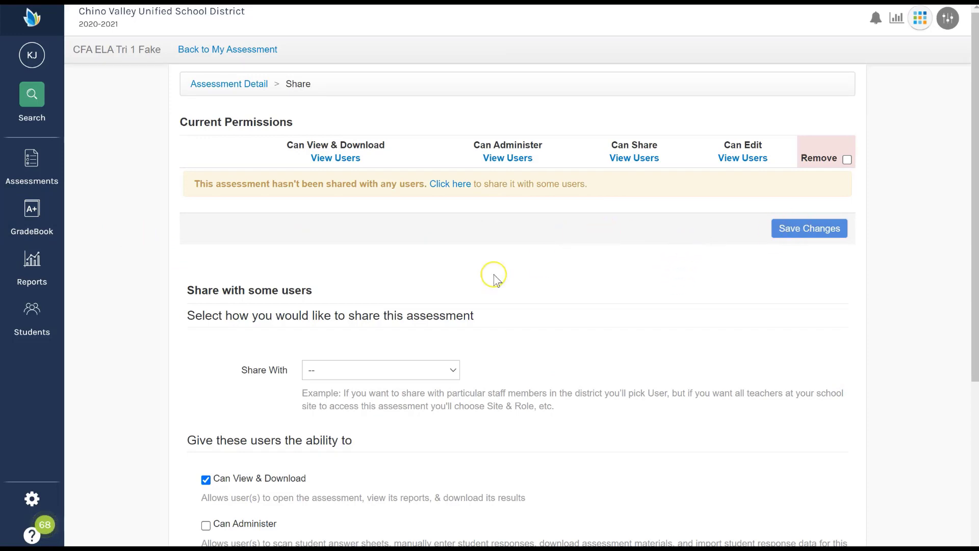
# Step: Set the assessment to be shared by User and select the assessment coordinator as the recipient
pyautogui.scroll(-3, 595, 292)
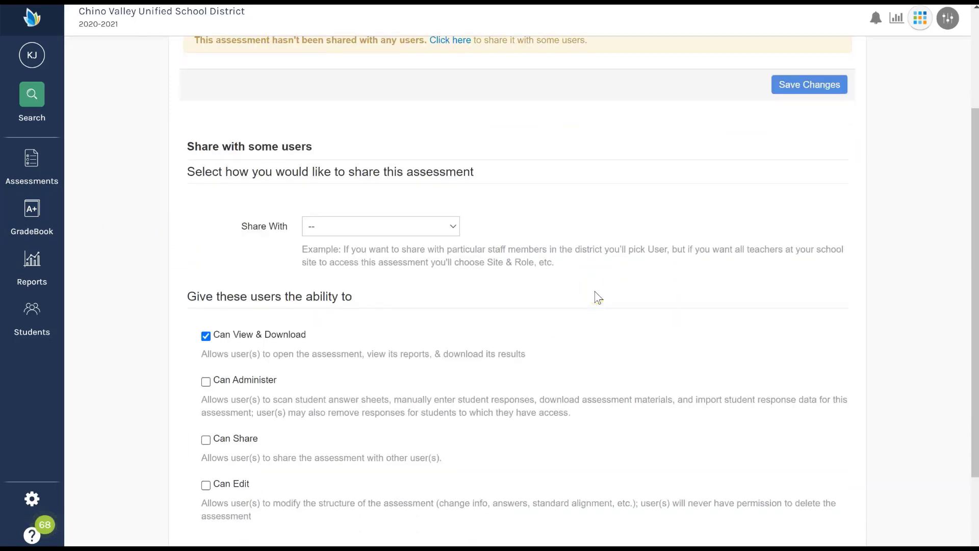
pyautogui.click(452, 229)
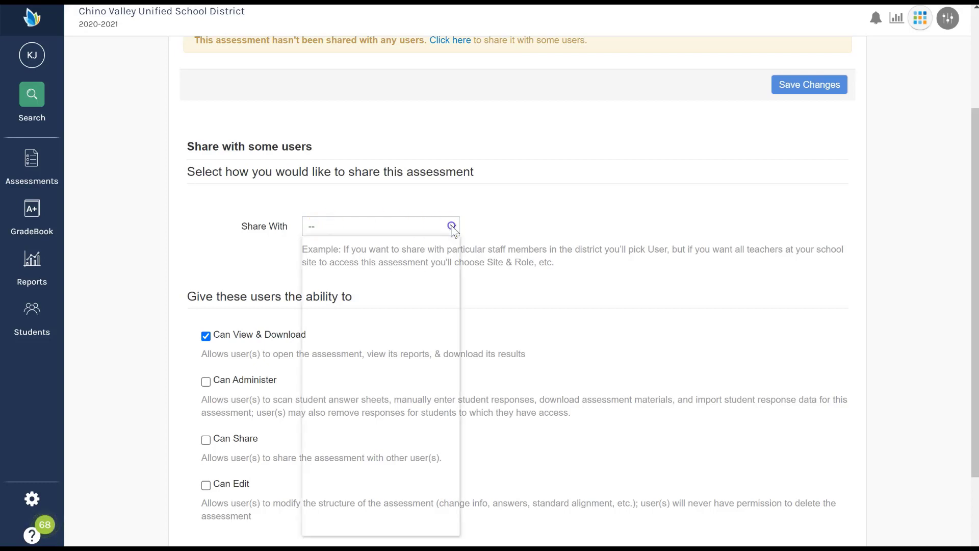
pyautogui.click(368, 524)
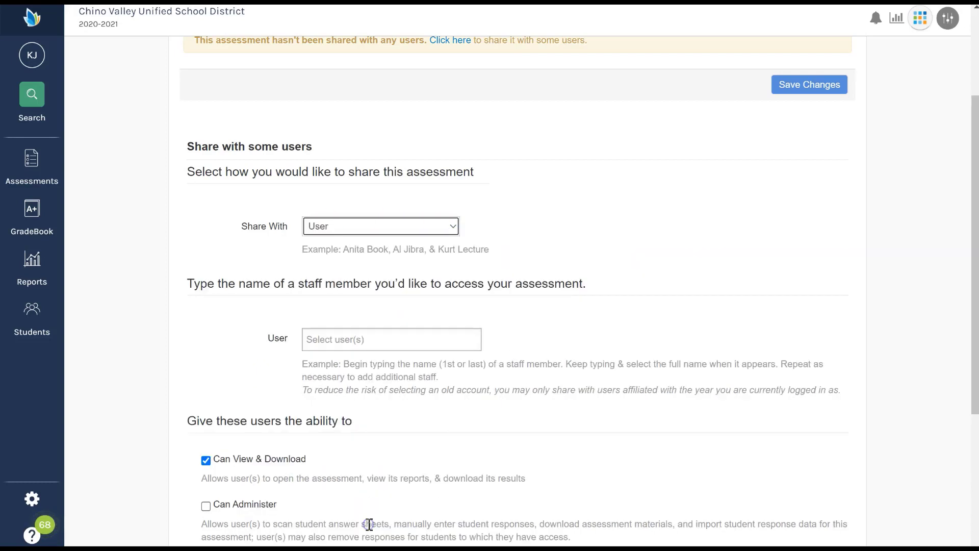
pyautogui.click(407, 343)
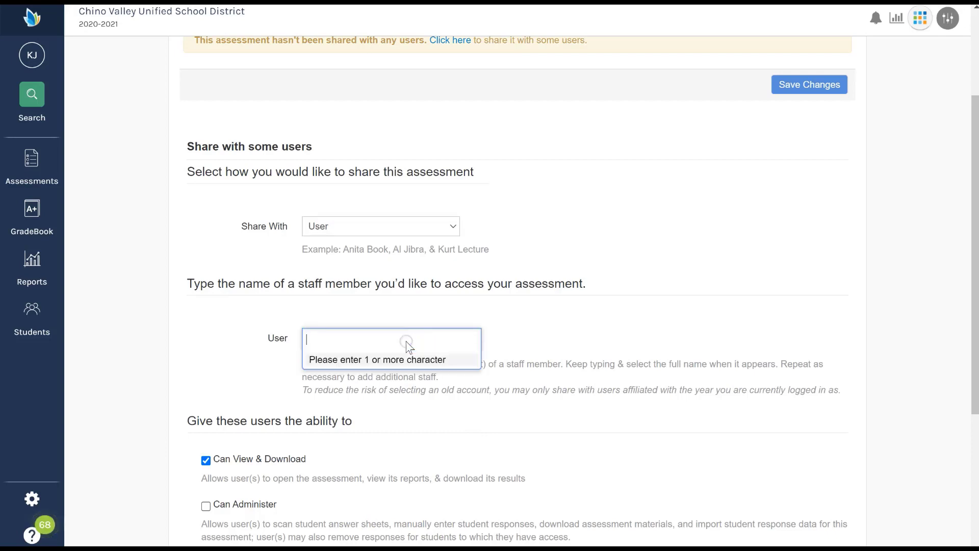
pyautogui.write('stepha')
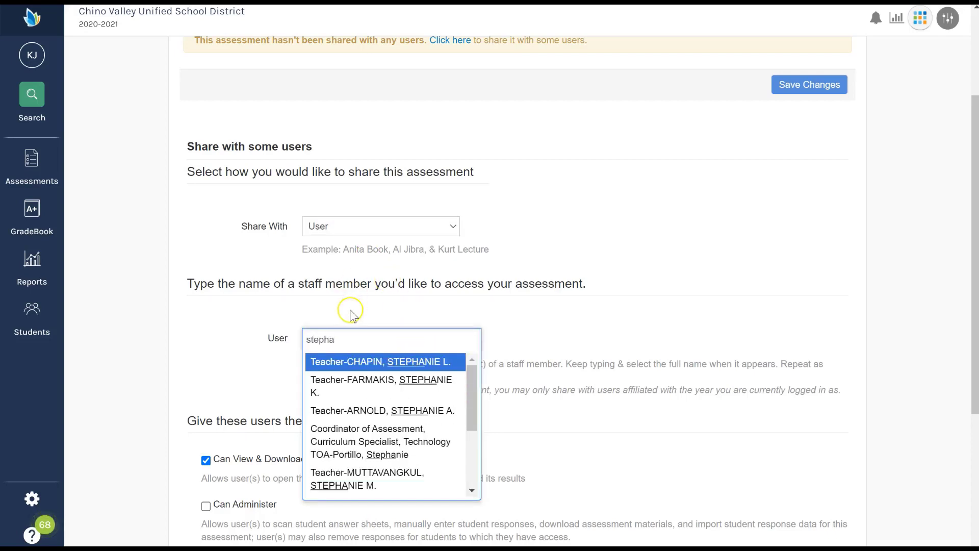
pyautogui.click(370, 439)
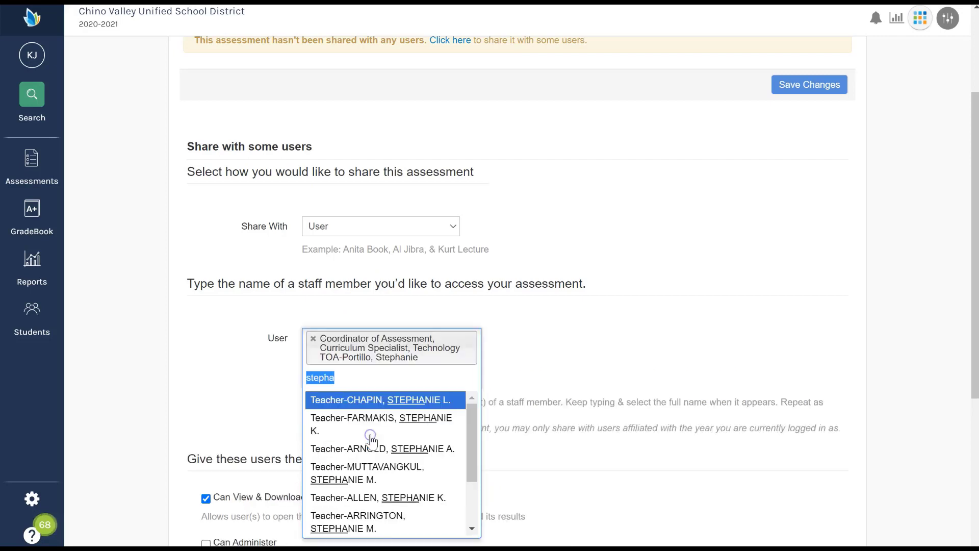
pyautogui.click(658, 331)
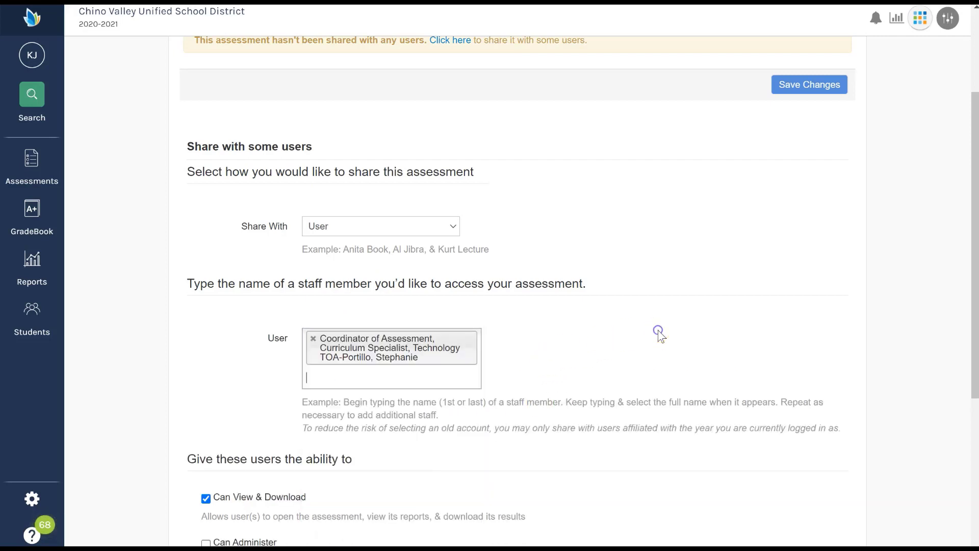
pyautogui.click(454, 227)
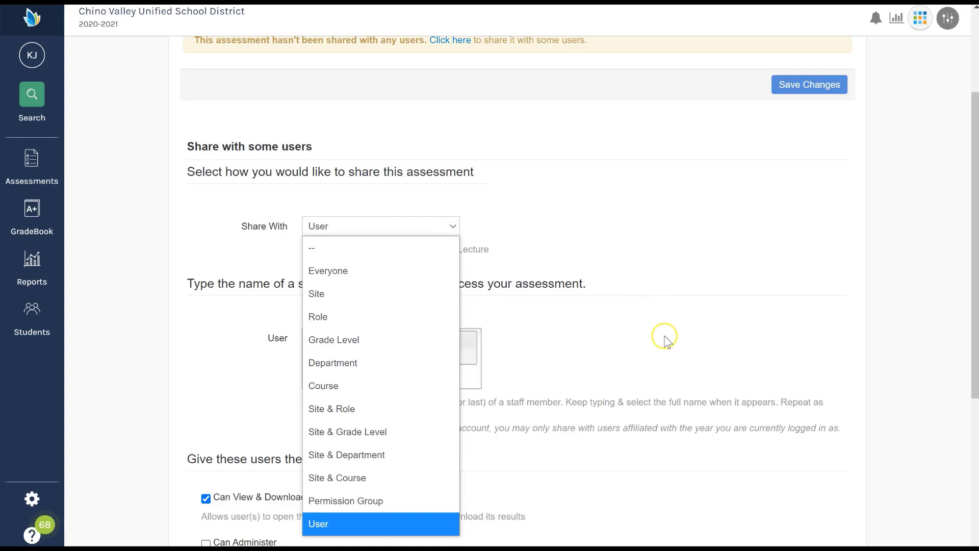
pyautogui.click(703, 273)
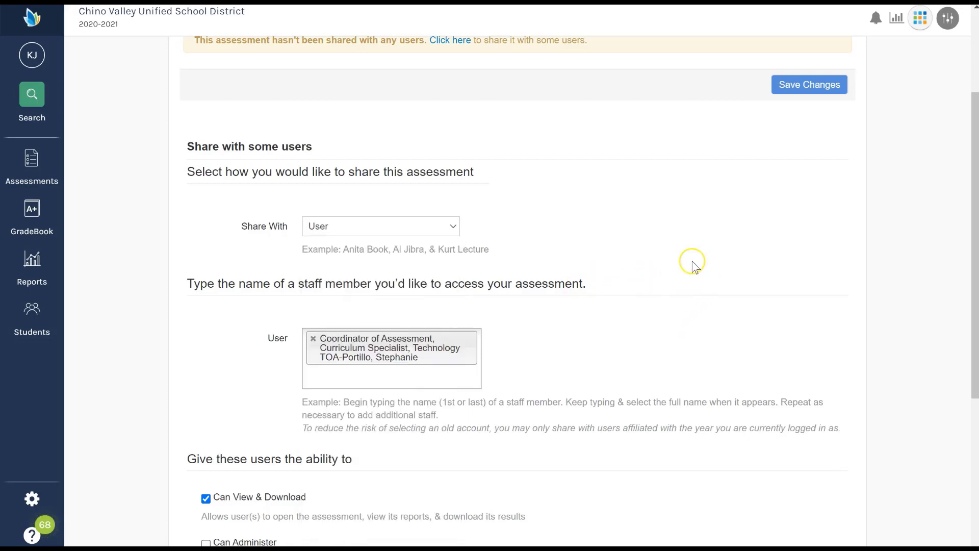
# Step: Add the Can Administer and Can Share permissions to Can View & Download and share the assessment with the selected staff member
pyautogui.scroll(-1, 694, 265)
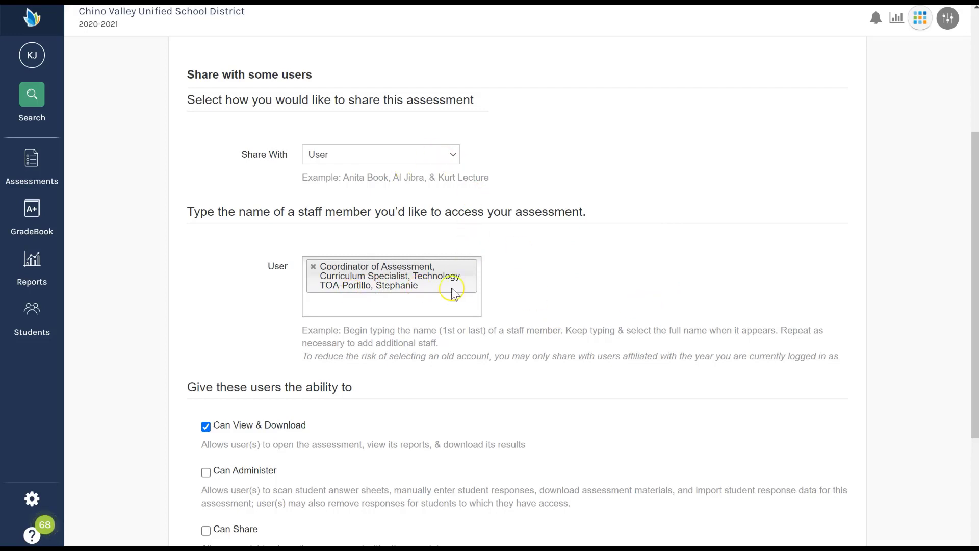
pyautogui.scroll(-4, 653, 238)
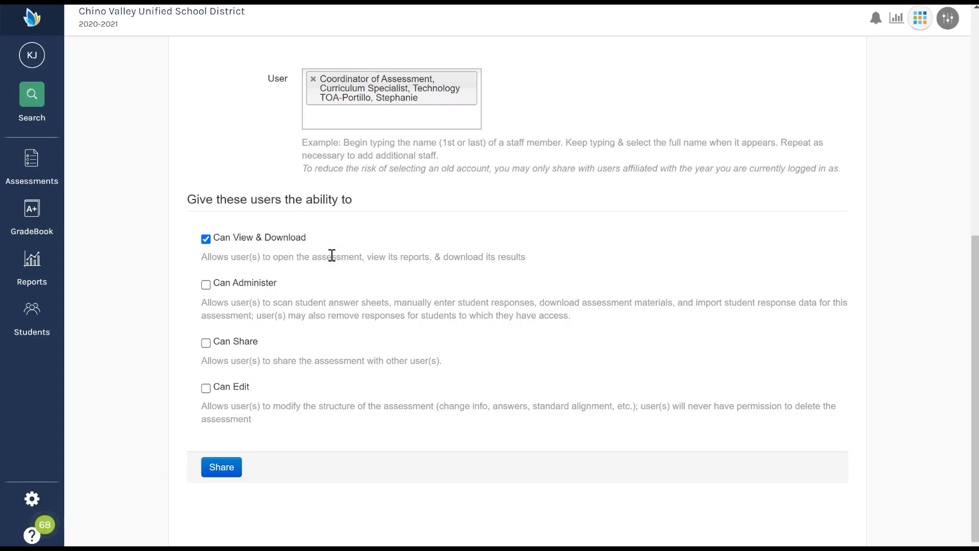
pyautogui.click(257, 283)
pyautogui.click(206, 343)
pyautogui.click(229, 468)
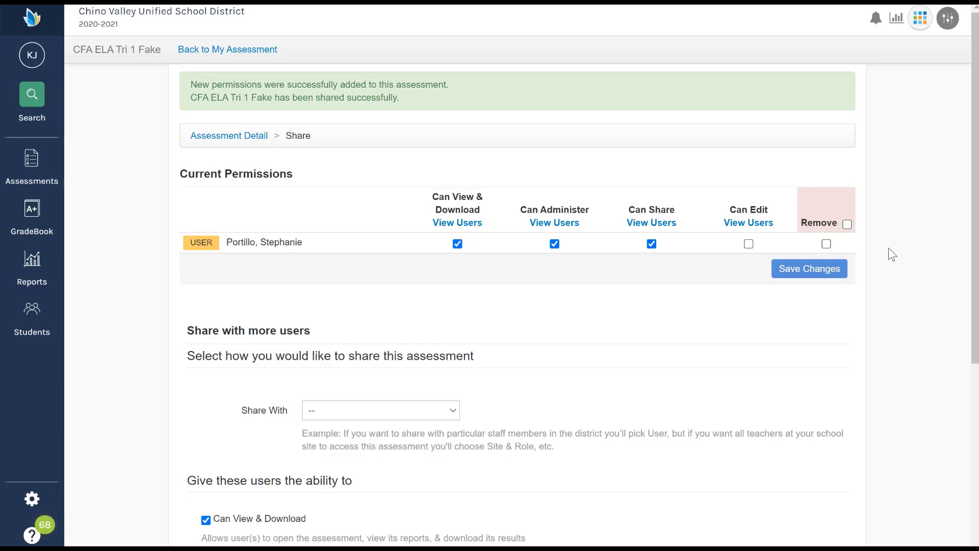
# Step: Return to the home page and open the list of all assessments
pyautogui.click(42, 26)
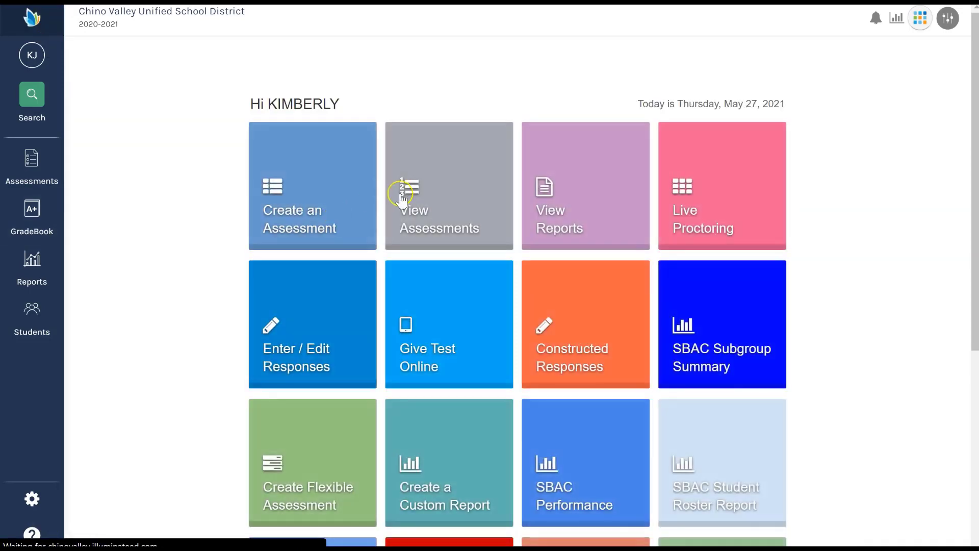
pyautogui.click(433, 220)
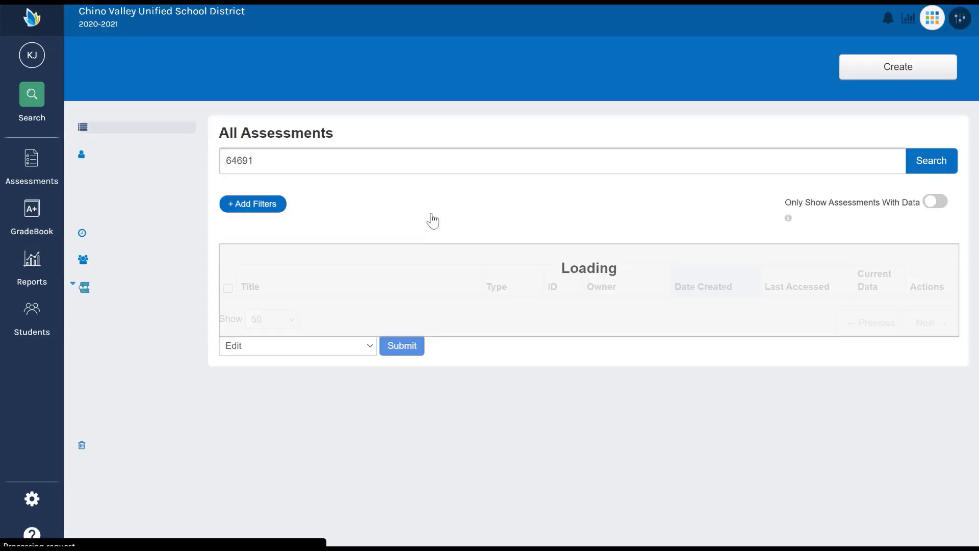